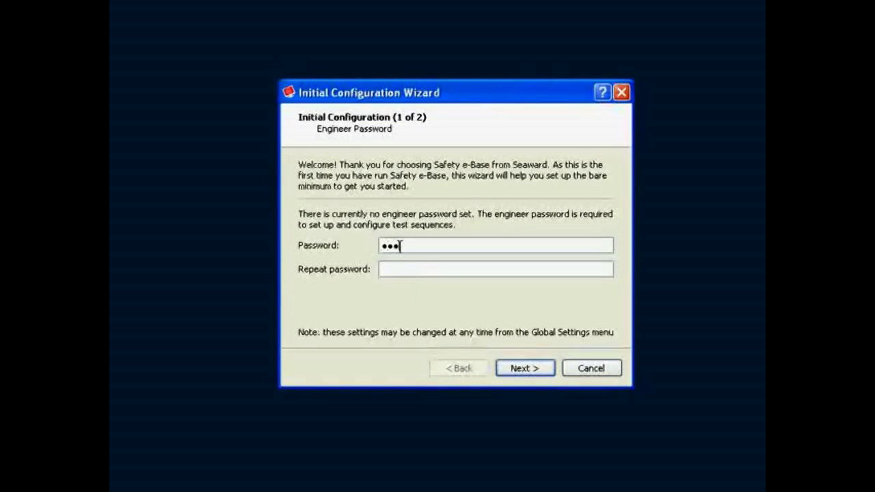
Set the engineer password in the initial configuration and proceed to the test sequence directory settings
{"action": "type", "text": "1"}
{"action": "left_click", "coordinate": [524, 368]}
Create a folder named Safety e-Base Projects in My Documents as the test sequence directory and finish the initial configuration
{"action": "left_click", "coordinate": [580, 186]}
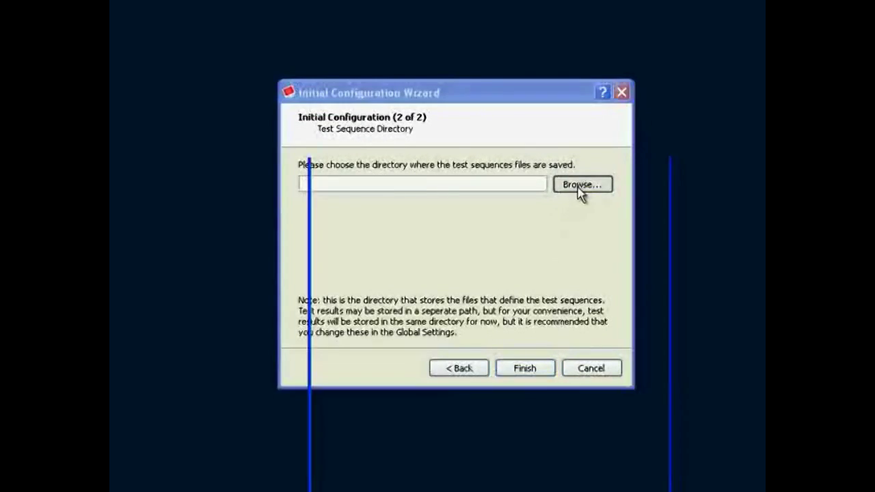
{"action": "left_click_drag", "start_coordinate": [436, 106], "coordinate": [416, 67]}
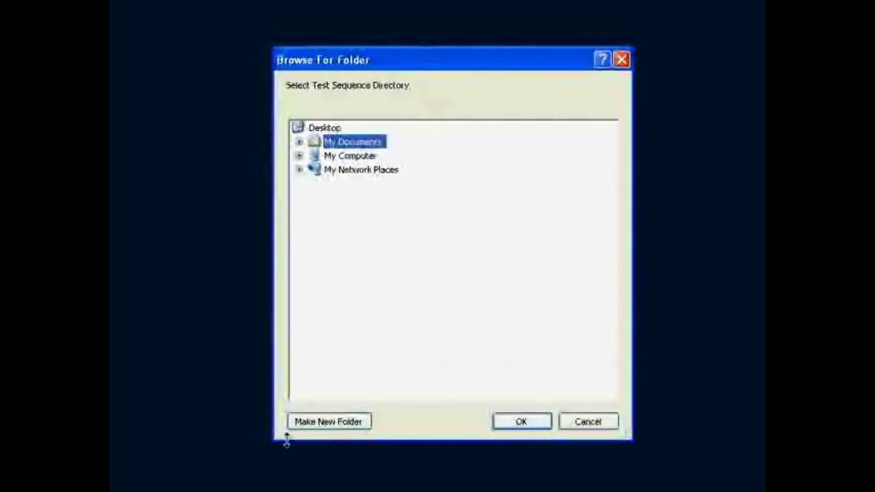
{"action": "left_click", "coordinate": [320, 422]}
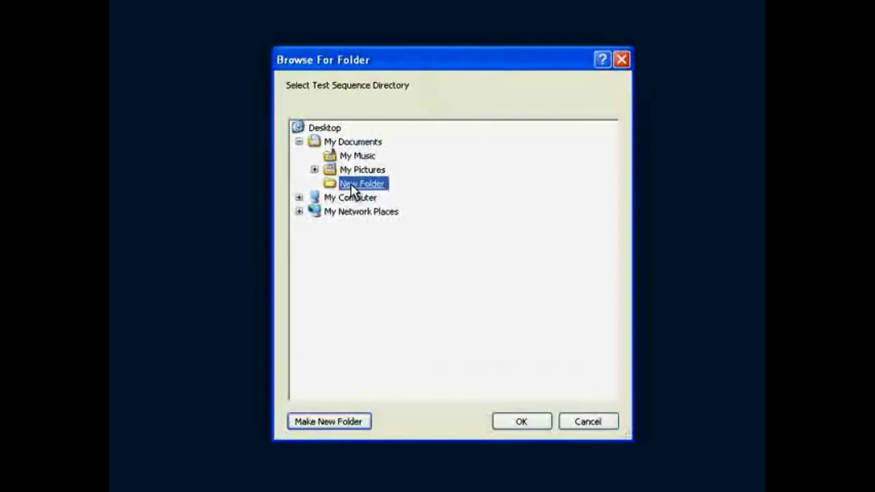
{"action": "type", "text": "Safety e-Base Project"}
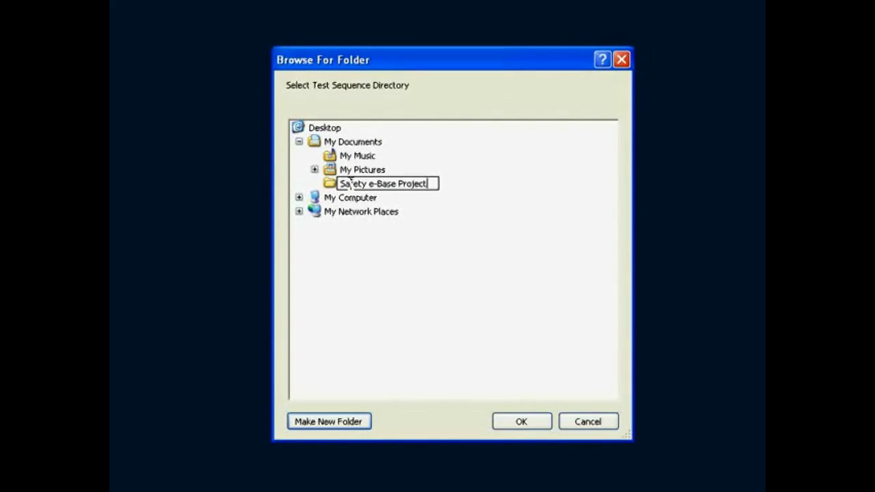
{"action": "type", "text": "s"}
{"action": "left_click", "coordinate": [521, 421]}
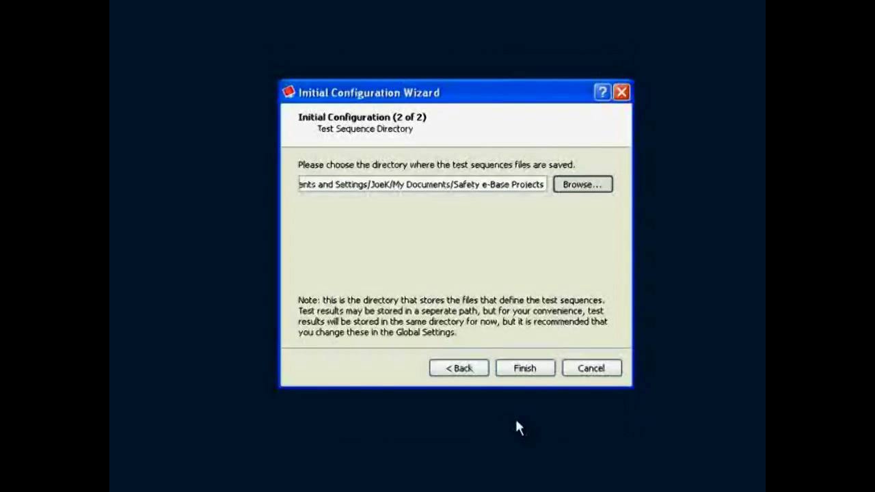
{"action": "left_click", "coordinate": [519, 370]}
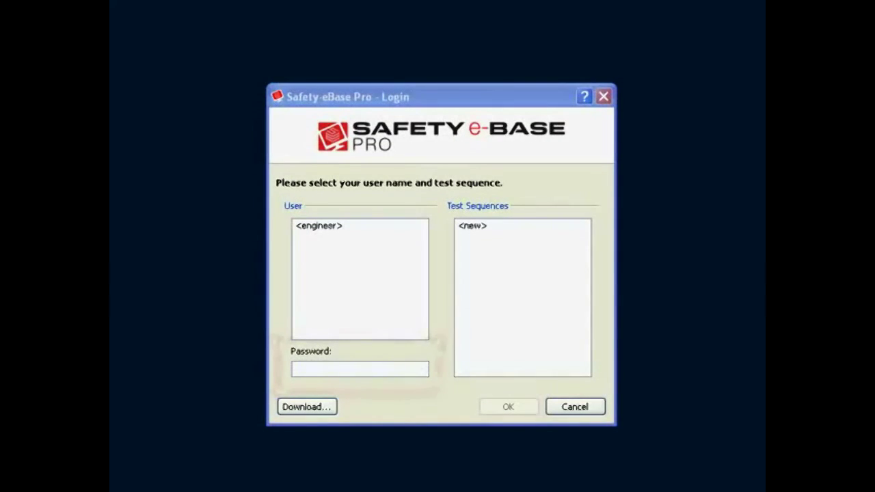
Log in as <engineer> with a <new> test sequence, entering the engineer password
{"action": "left_click", "coordinate": [334, 227]}
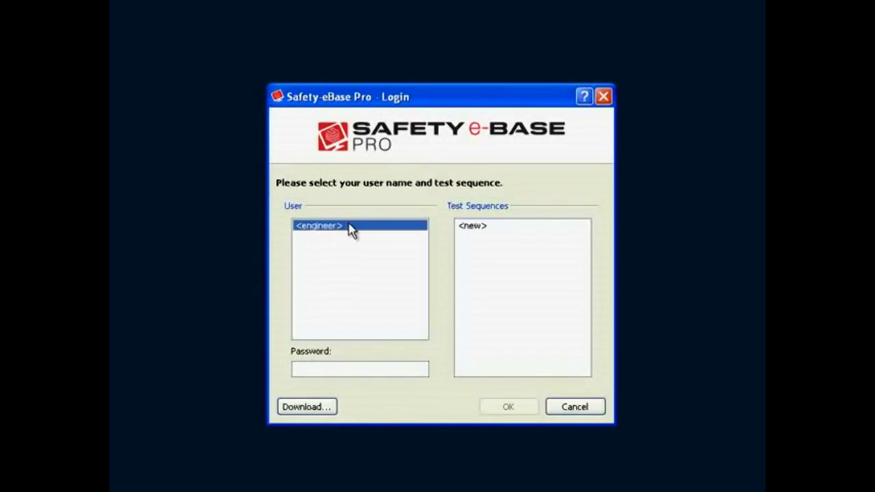
{"action": "left_click", "coordinate": [472, 226]}
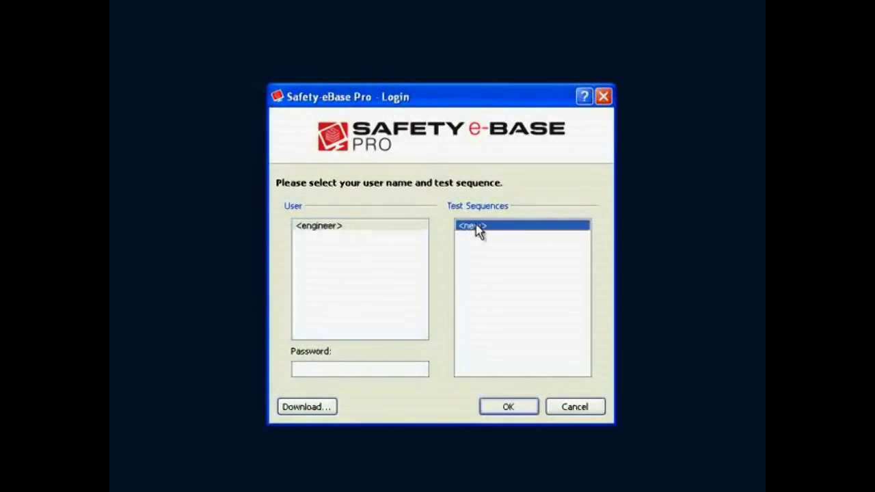
{"action": "left_click", "coordinate": [344, 370]}
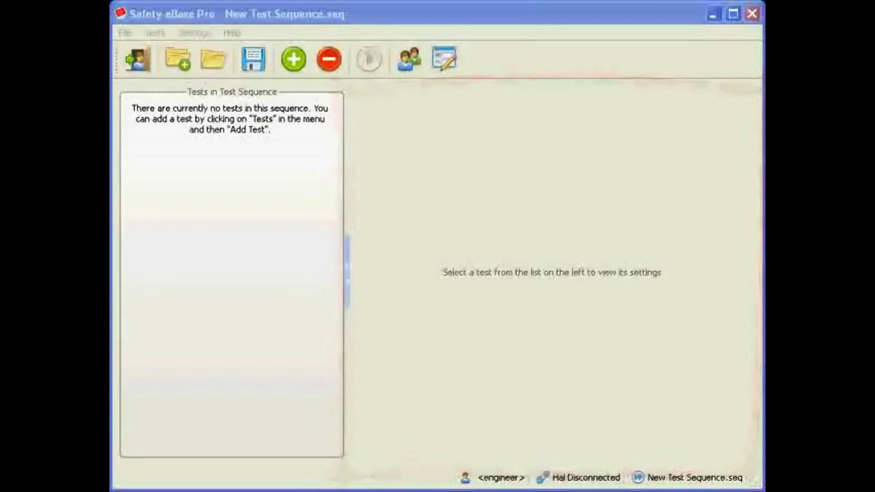
Add a test to the empty sequence and set its test type to DC IR
{"action": "left_click", "coordinate": [295, 68]}
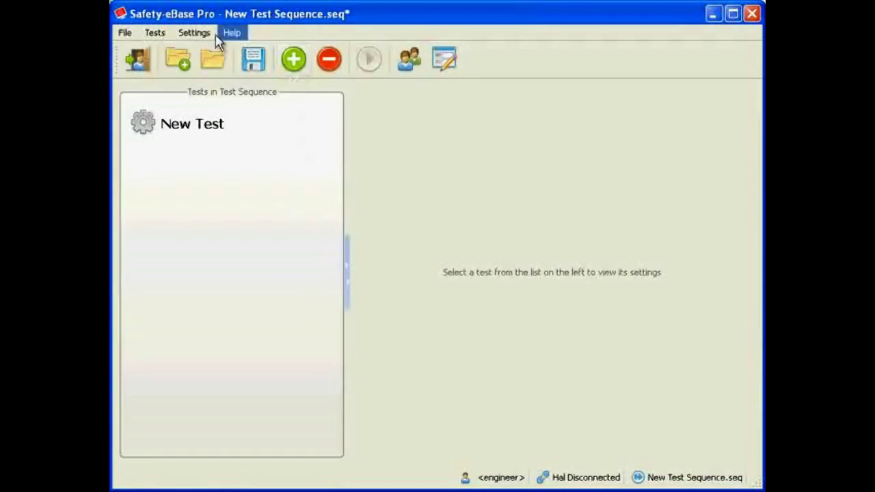
{"action": "left_click", "coordinate": [154, 30]}
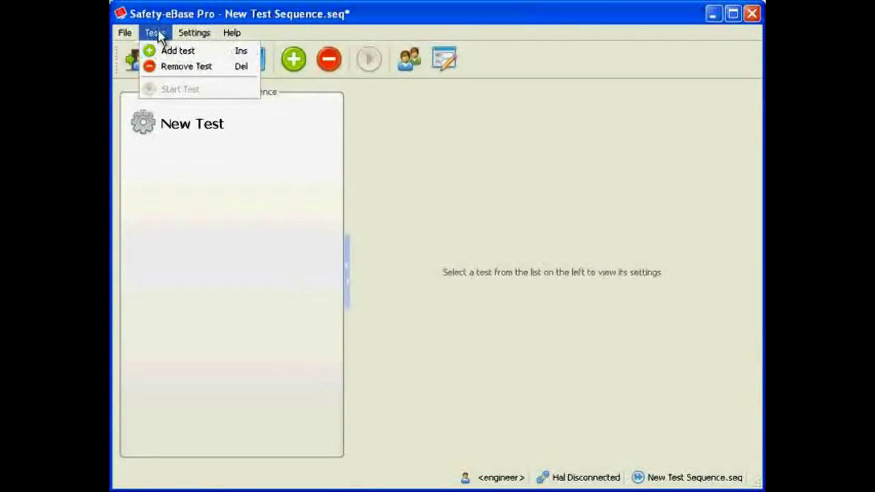
{"action": "left_click", "coordinate": [154, 33]}
{"action": "left_click", "coordinate": [182, 130]}
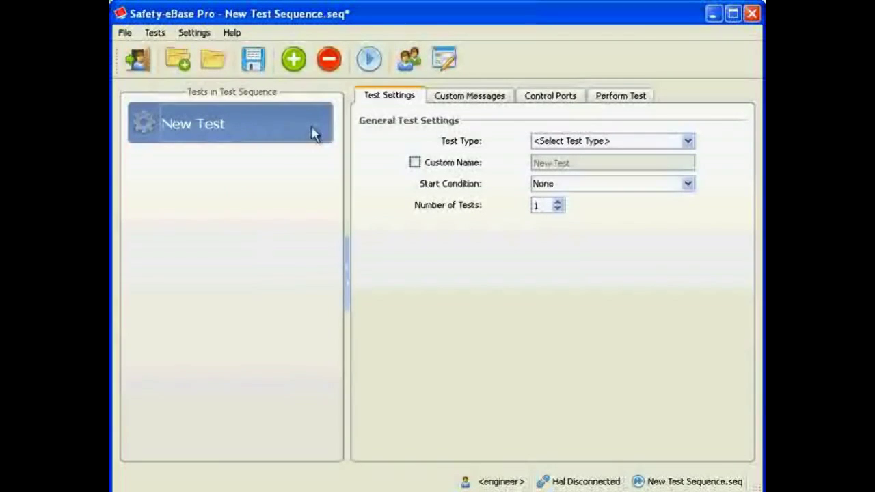
{"action": "left_click", "coordinate": [624, 142]}
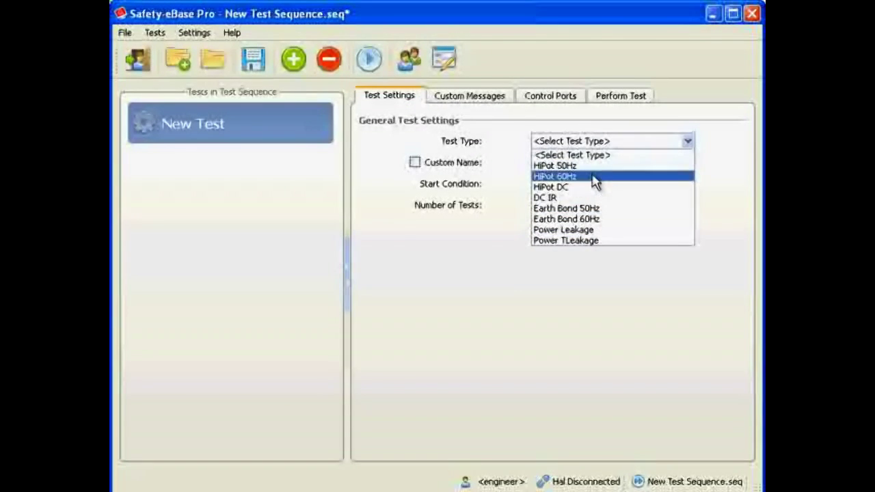
{"action": "left_click", "coordinate": [593, 199]}
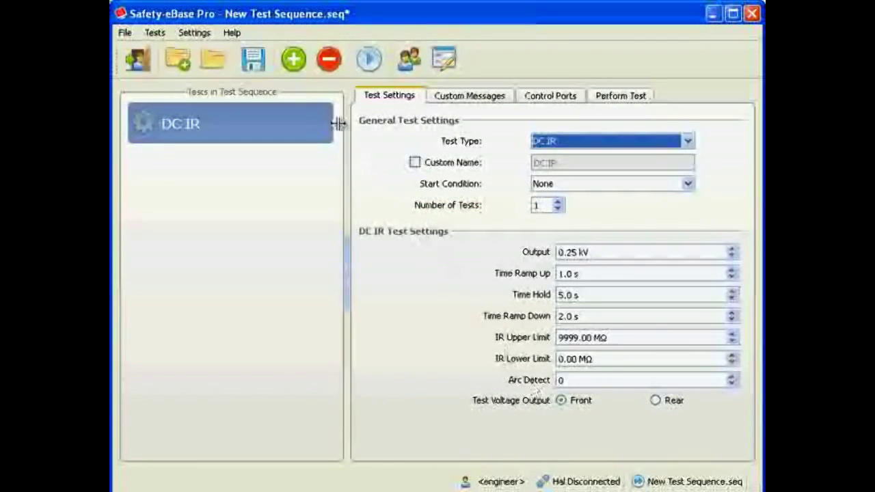
Add one new test above the DC IR test and another at the end of the sequence
{"action": "left_click", "coordinate": [293, 60]}
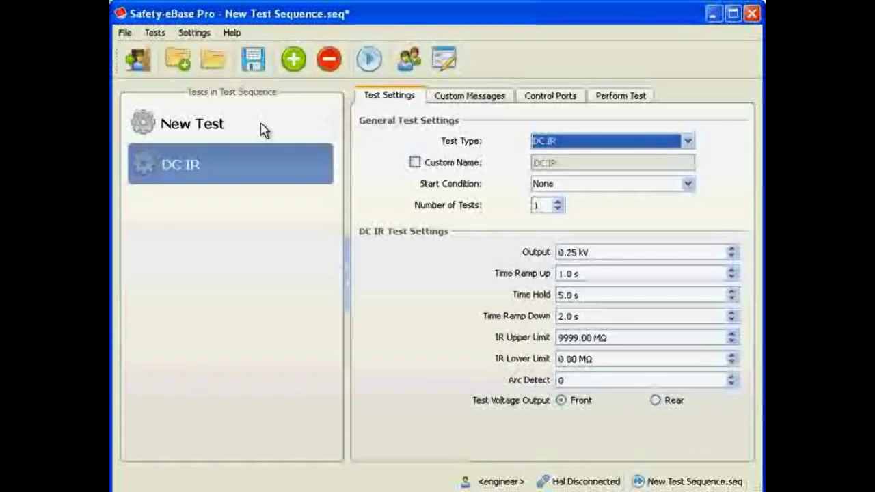
{"action": "left_click", "coordinate": [265, 227]}
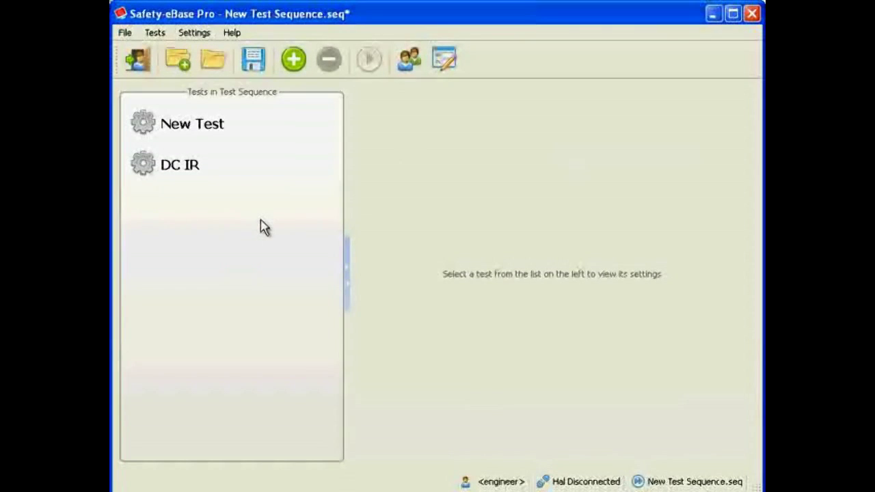
{"action": "left_click", "coordinate": [292, 63]}
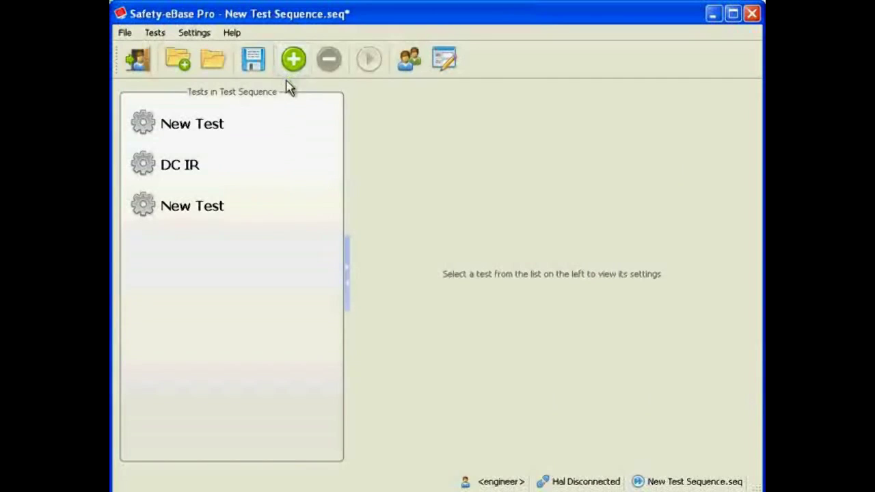
Set the first new test's type to HiPot 50Hz and the last one's type to Earth Bond 50Hz
{"action": "left_click", "coordinate": [232, 125]}
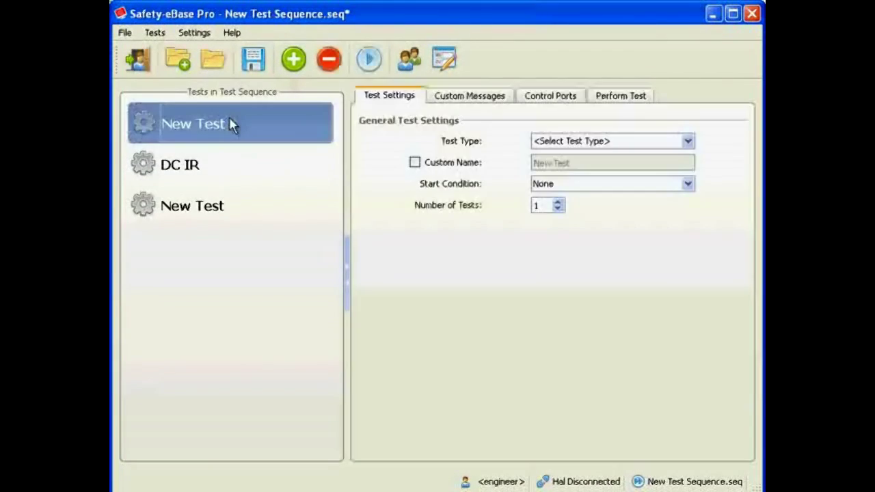
{"action": "left_click", "coordinate": [550, 142]}
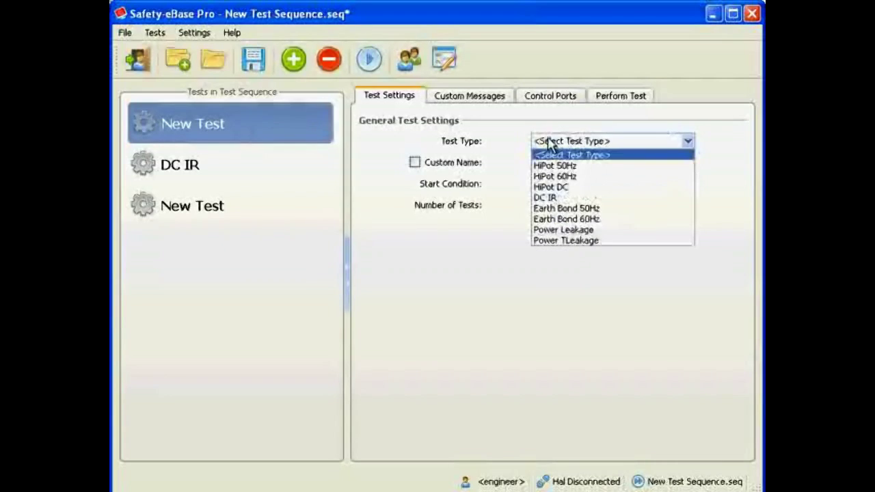
{"action": "left_click", "coordinate": [552, 165]}
{"action": "left_click", "coordinate": [252, 205]}
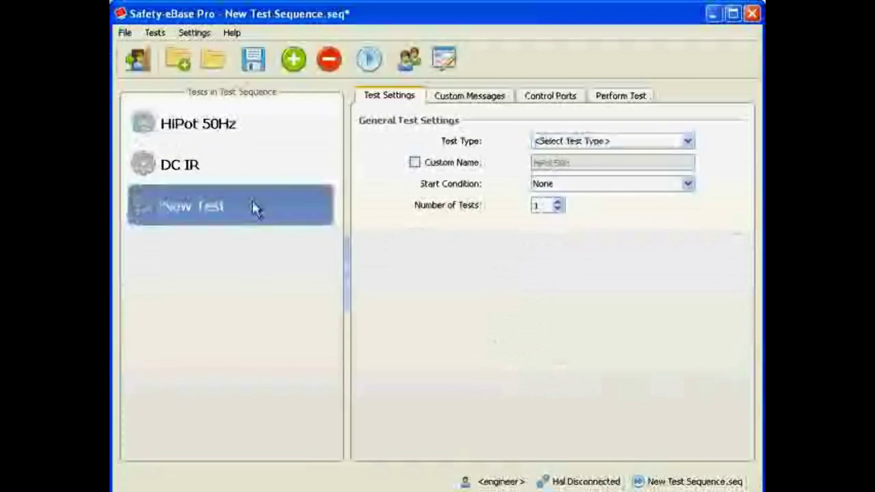
{"action": "left_click", "coordinate": [568, 143]}
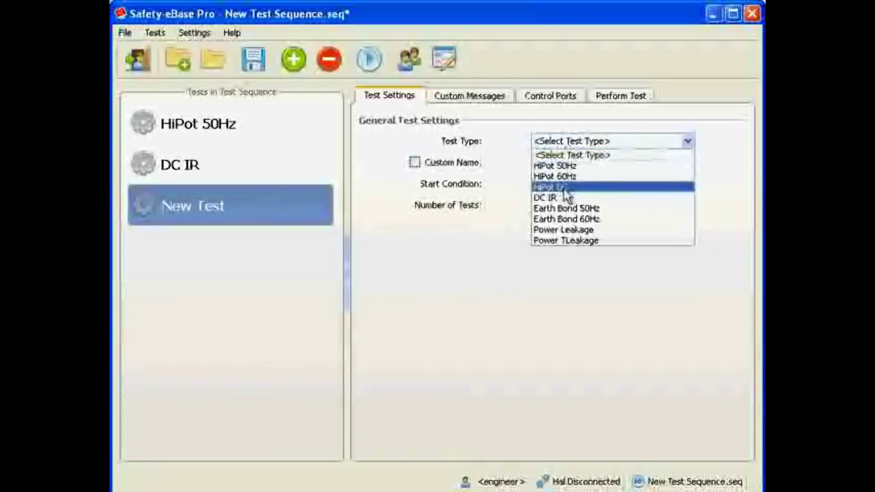
{"action": "left_click", "coordinate": [566, 209]}
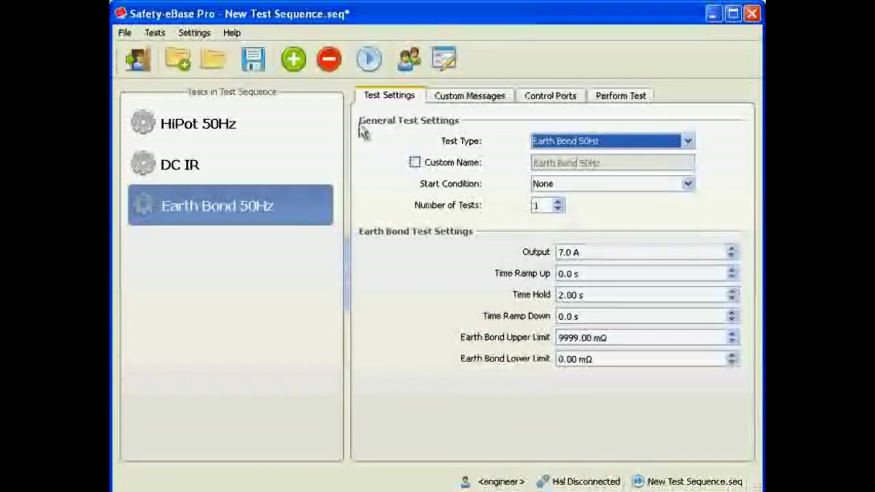
Save the test sequence as New Test Sequence.seq in the Safety e-Base Projects folder
{"action": "left_click", "coordinate": [253, 61]}
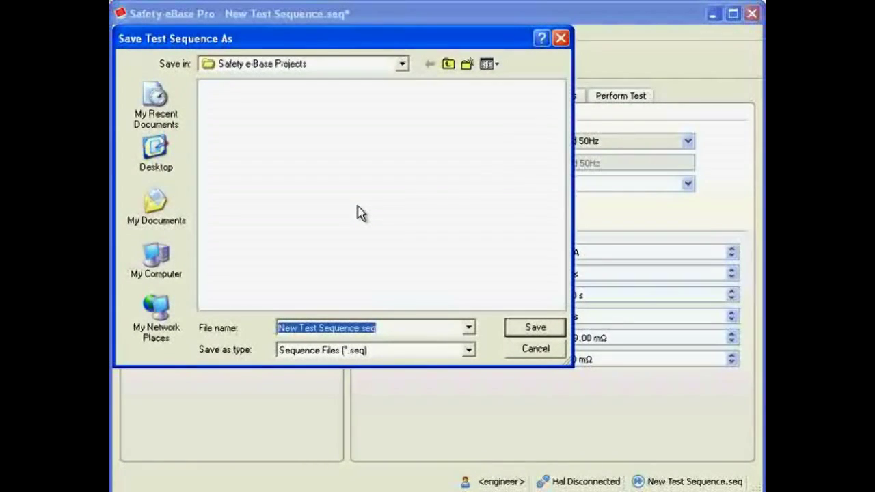
{"action": "left_click", "coordinate": [526, 330]}
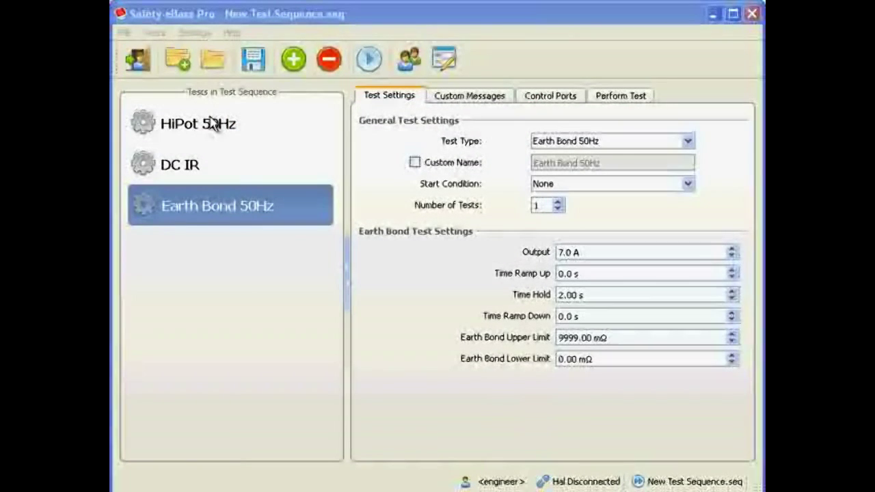
Run the tests from HiPot 50Hz, connecting through COM1 at 28800 baud, and enlarge the output and leakage graphs
{"action": "left_click", "coordinate": [213, 123]}
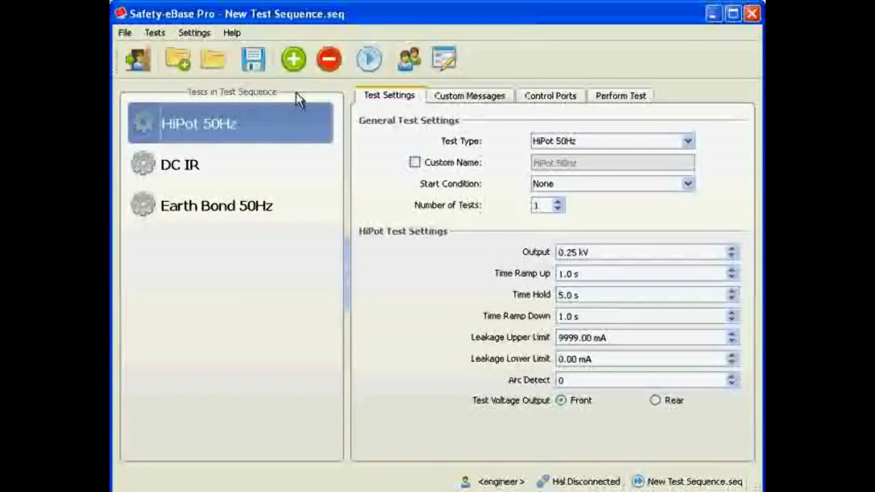
{"action": "left_click", "coordinate": [367, 61]}
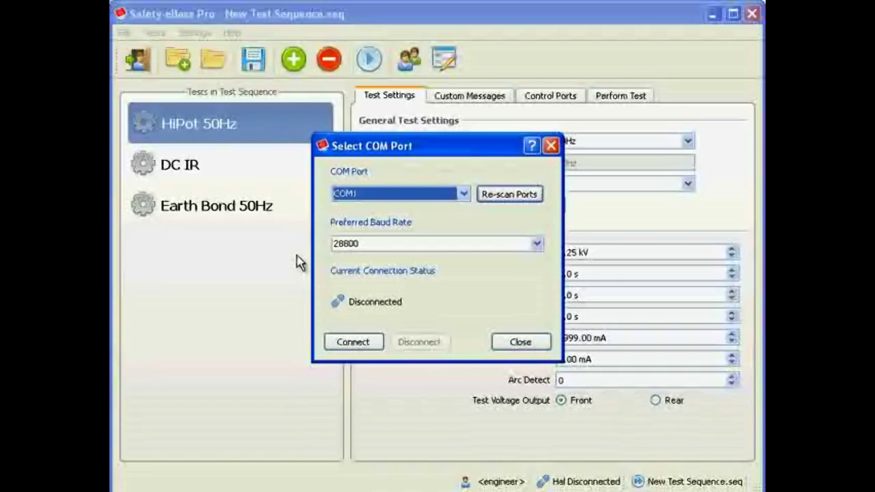
{"action": "left_click", "coordinate": [464, 194]}
{"action": "left_click", "coordinate": [464, 194]}
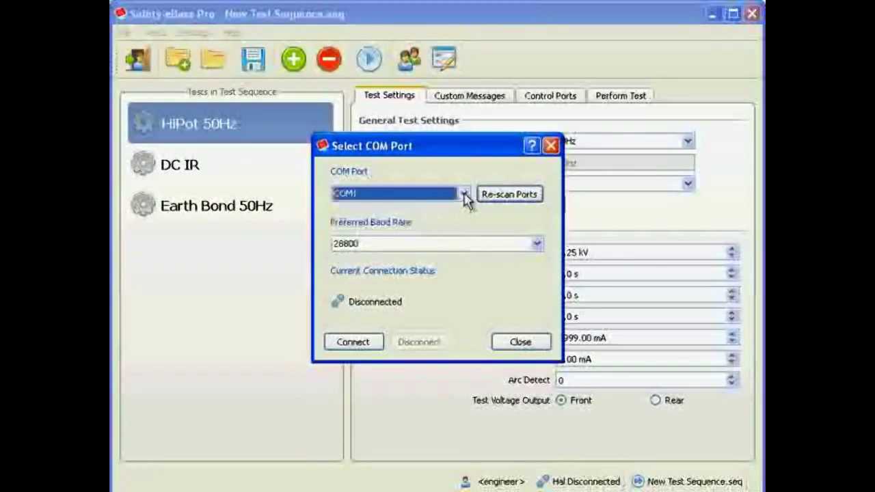
{"action": "left_click", "coordinate": [463, 242]}
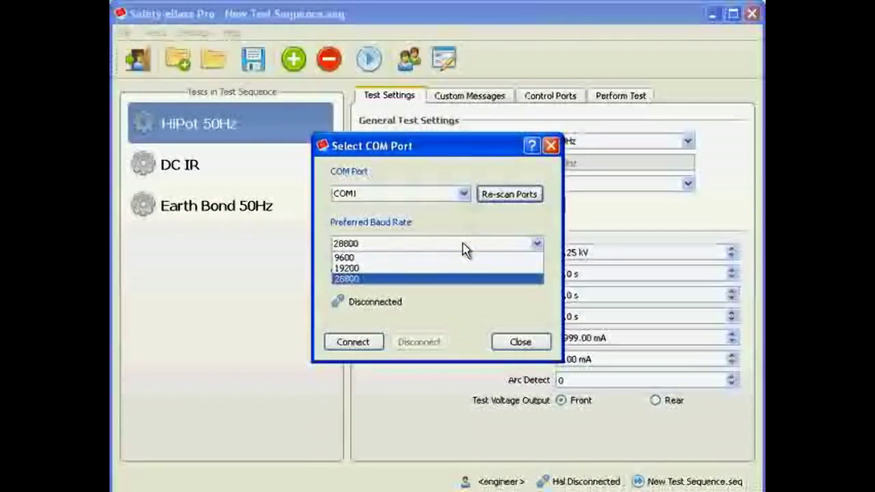
{"action": "left_click", "coordinate": [462, 244]}
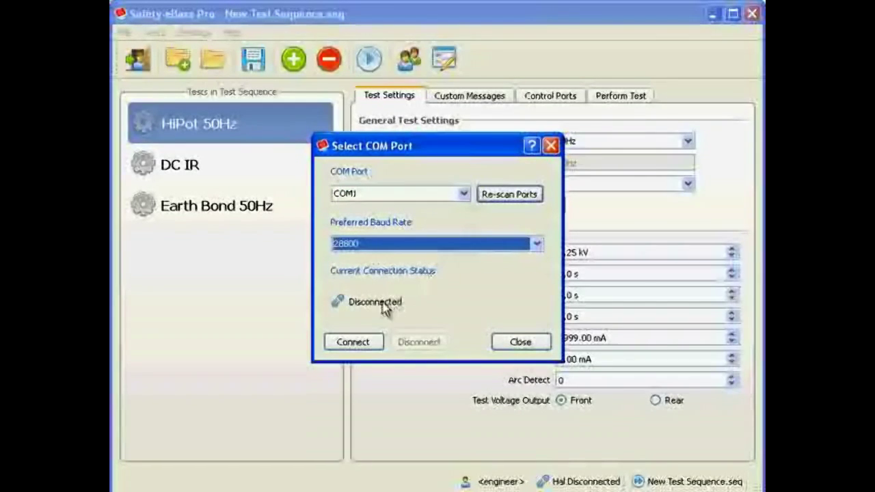
{"action": "left_click", "coordinate": [352, 342]}
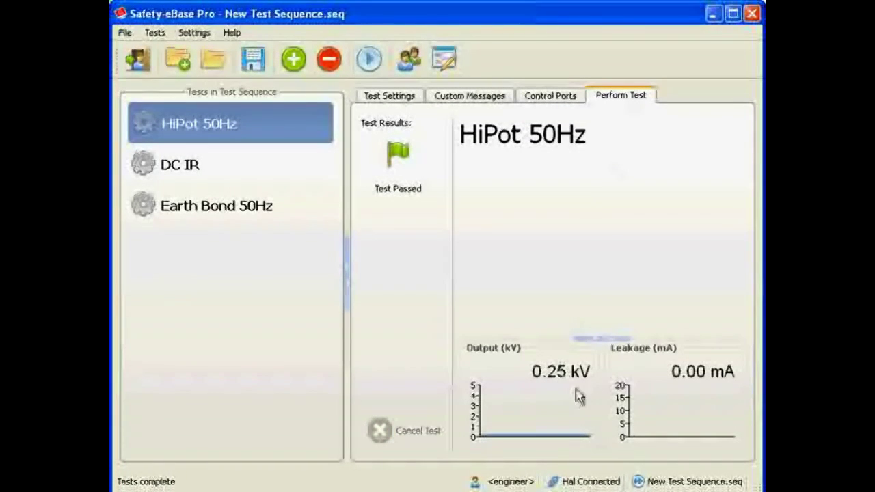
{"action": "left_click_drag", "start_coordinate": [615, 335], "coordinate": [602, 286]}
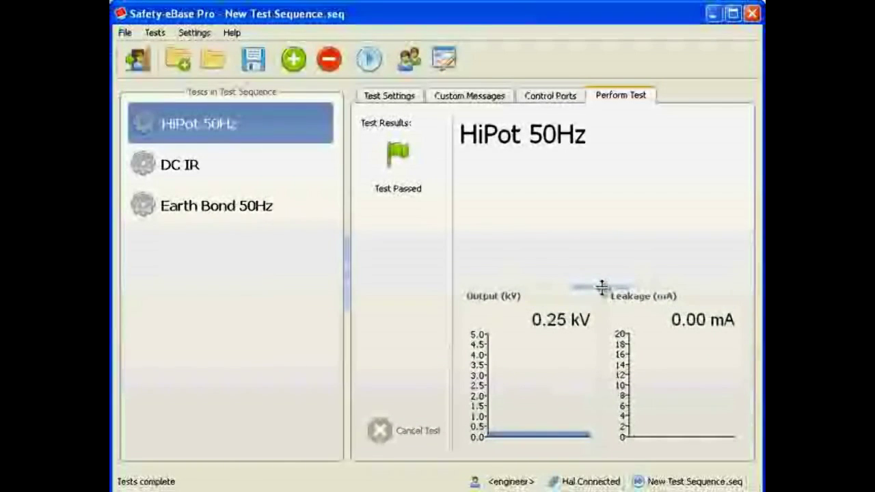
Start the HiPot 50Hz test again, abort it while it is running, and decline to continue testing
{"action": "left_click", "coordinate": [368, 62]}
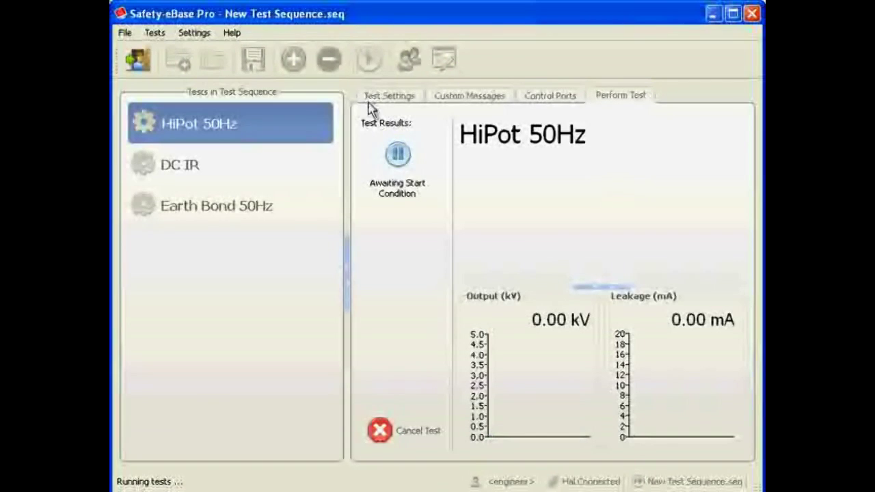
{"action": "left_click", "coordinate": [393, 432]}
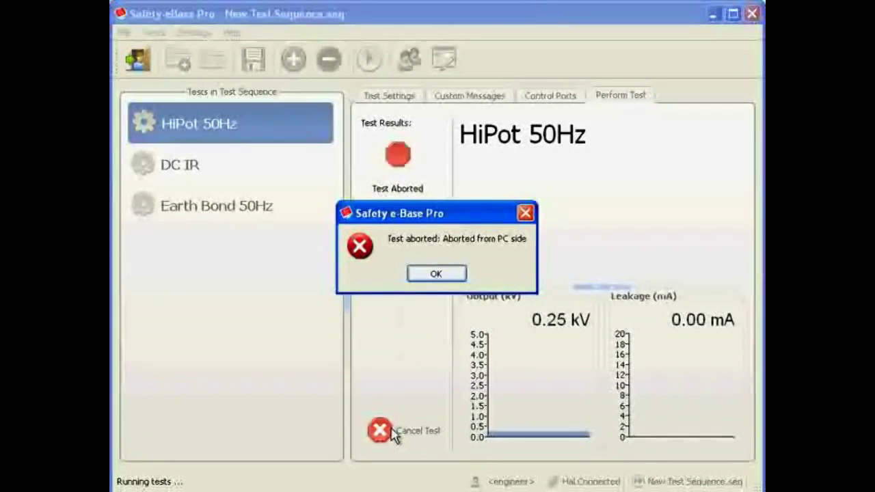
{"action": "left_click", "coordinate": [434, 277]}
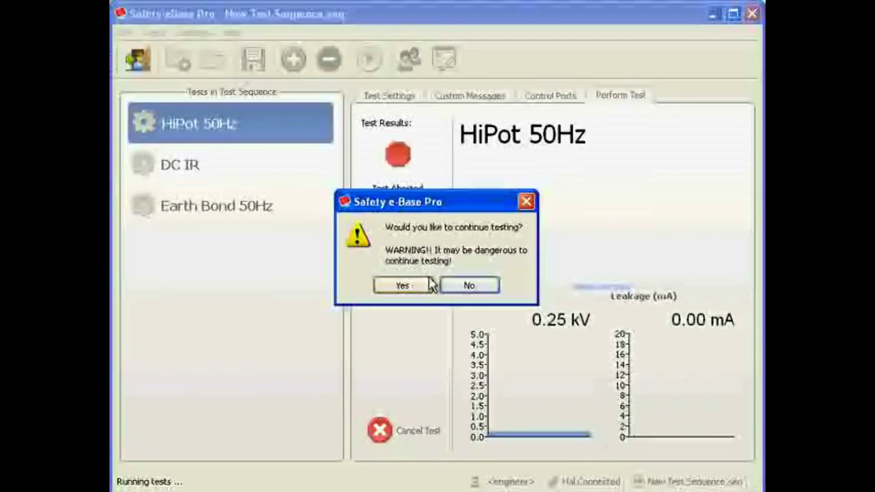
{"action": "left_click", "coordinate": [467, 288]}
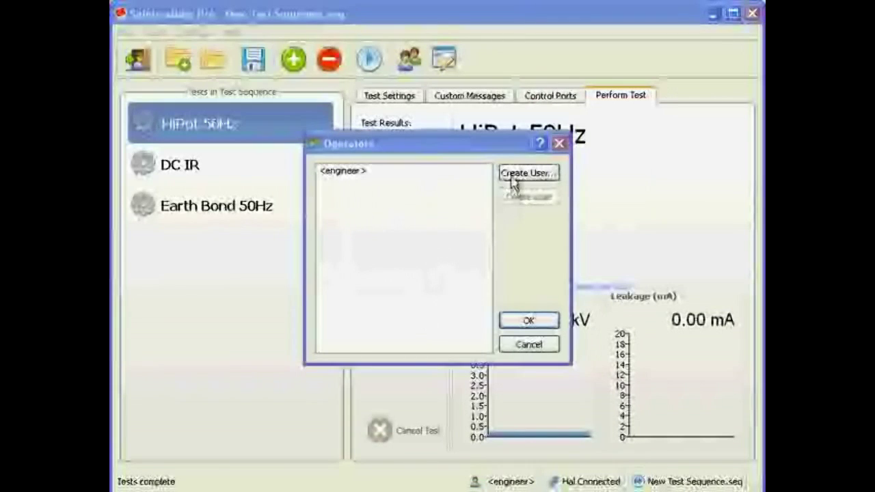
Create a new operator with a user name, enter and repeat the account password, and save the operators list
{"action": "left_click", "coordinate": [514, 175]}
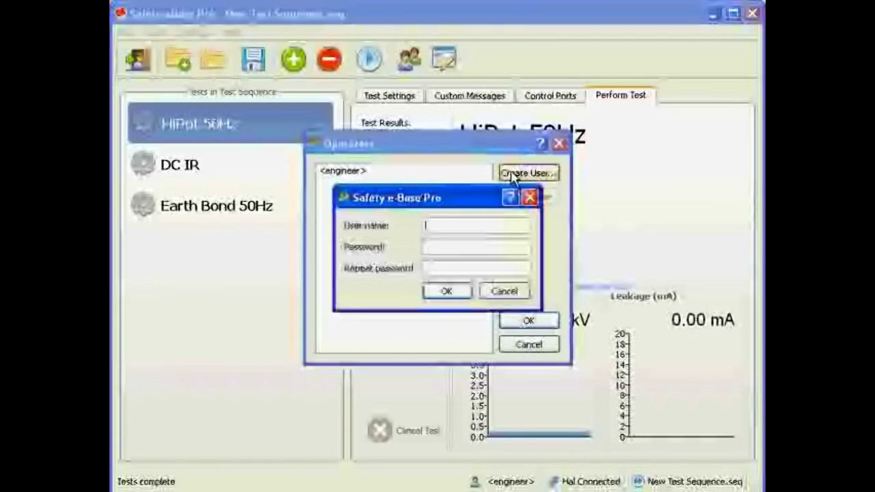
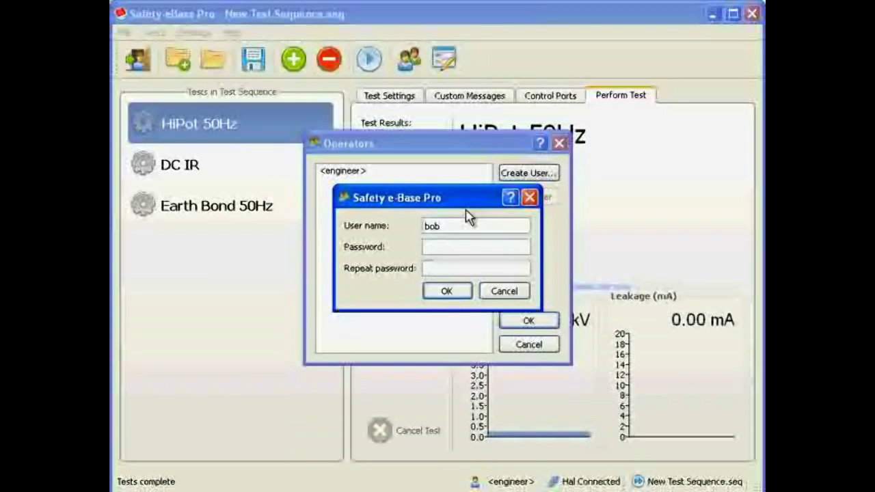
{"action": "key", "text": "Tab"}
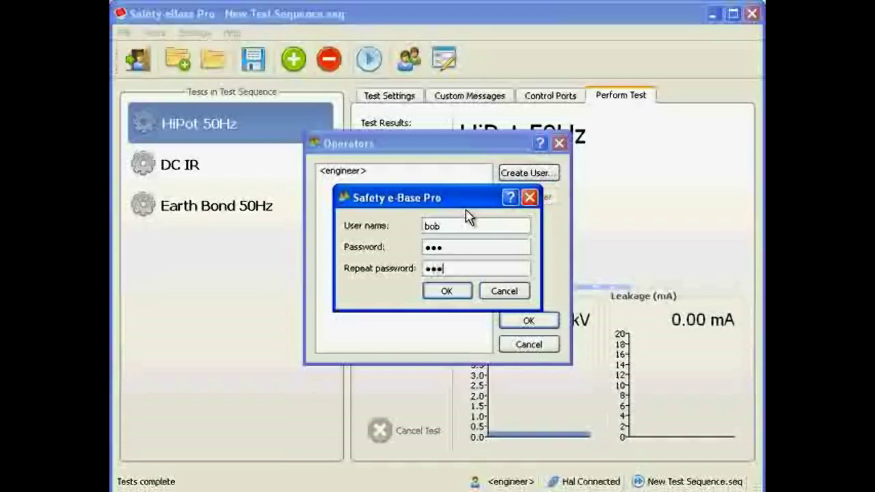
{"action": "left_click", "coordinate": [447, 292]}
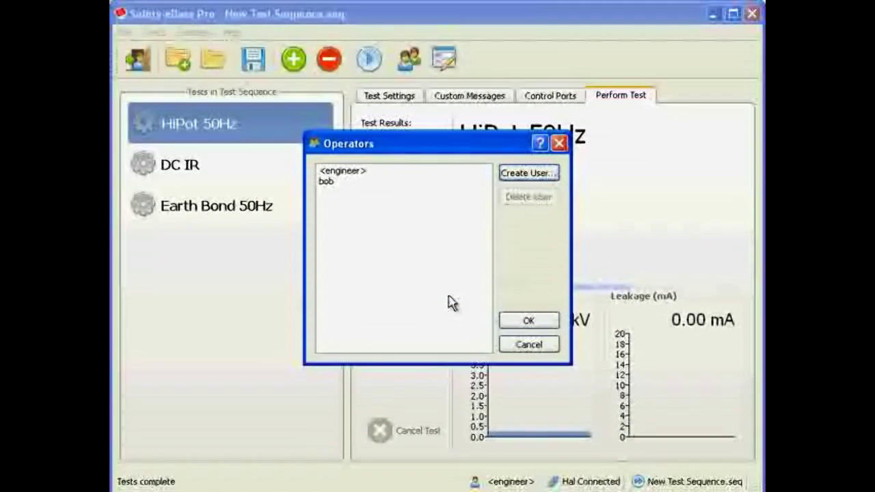
{"action": "left_click", "coordinate": [373, 182]}
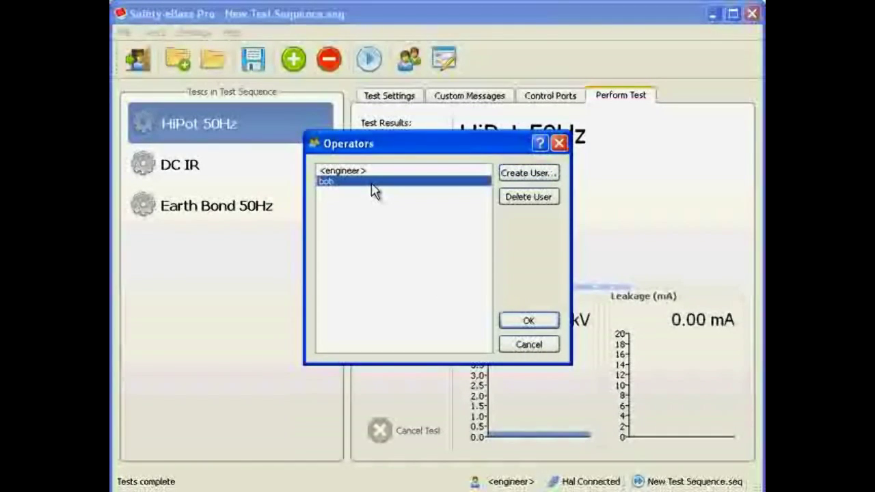
{"action": "left_click", "coordinate": [516, 322]}
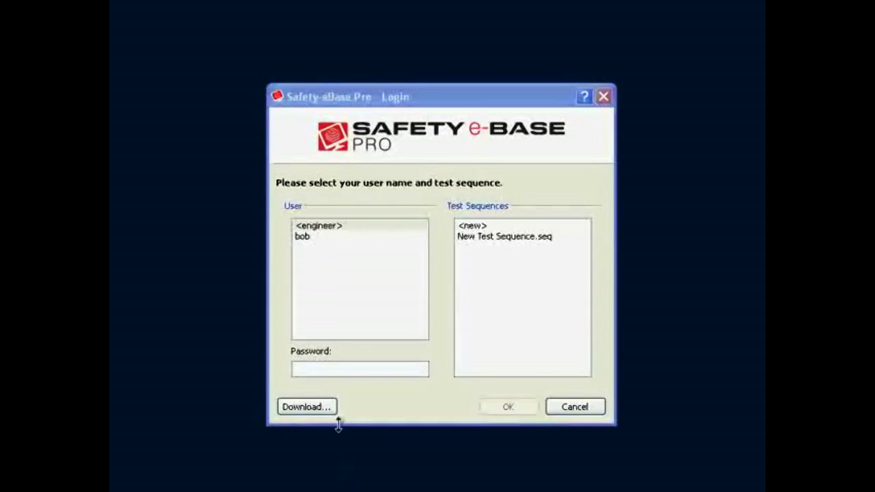
Log in as the newly created operator with New Test Sequence.seq, entering the account password
{"action": "left_click", "coordinate": [344, 98]}
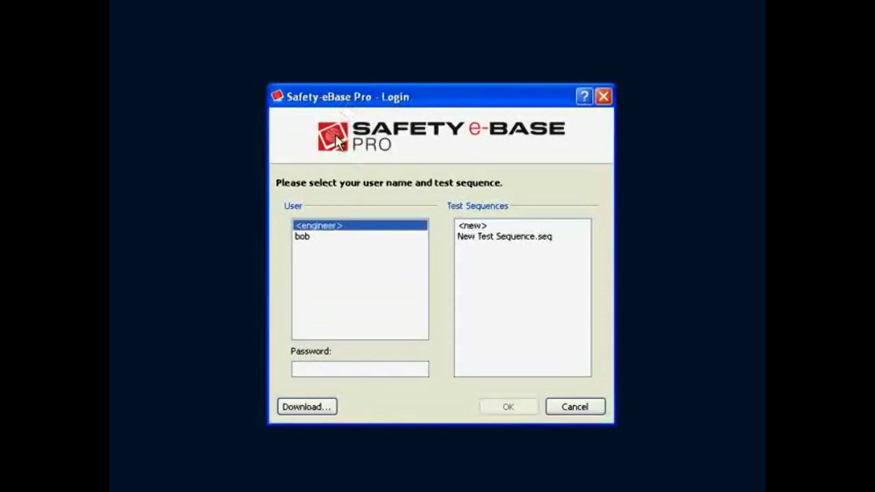
{"action": "left_click", "coordinate": [321, 236]}
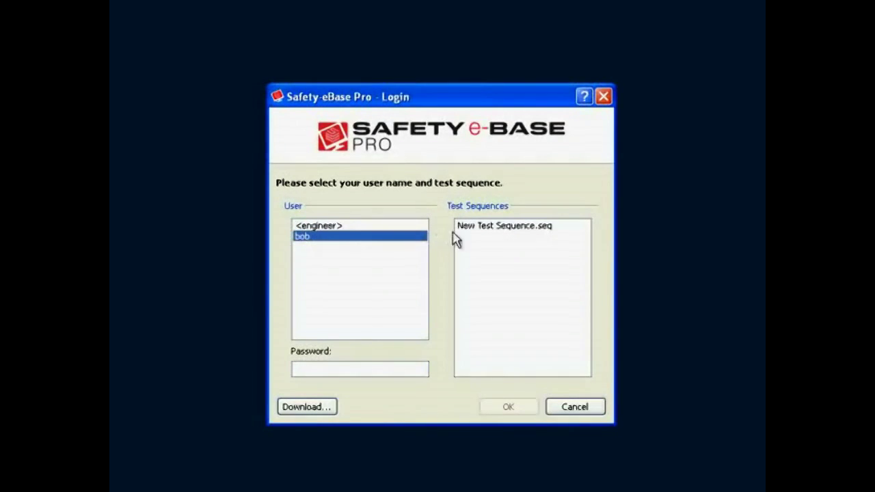
{"action": "left_click", "coordinate": [475, 228]}
{"action": "left_click", "coordinate": [349, 365]}
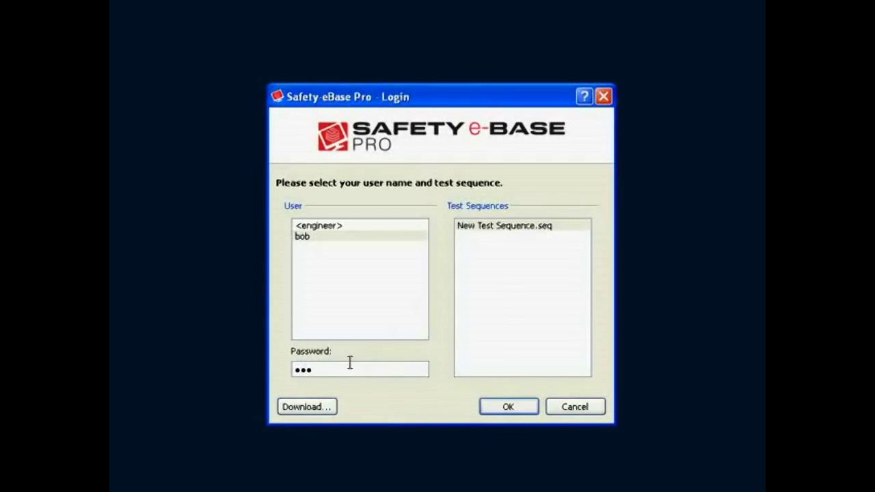
{"action": "left_click", "coordinate": [518, 408]}
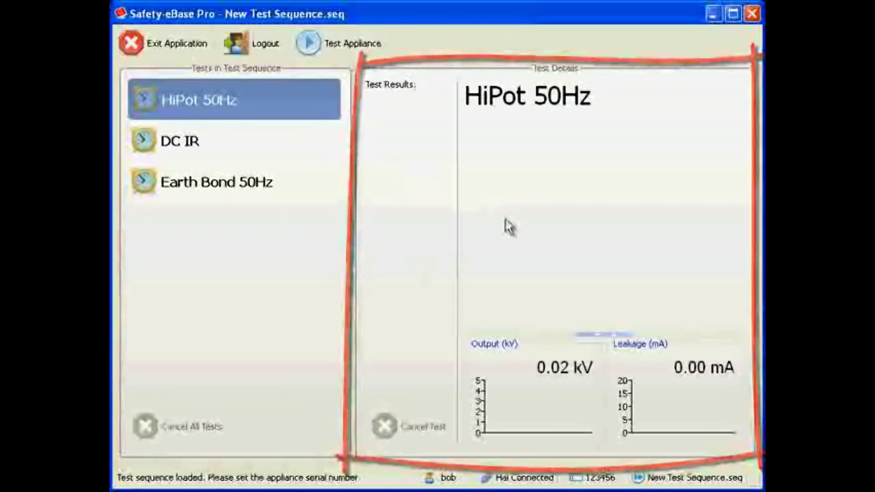
Enlarge the output and leakage graphs and test the appliance with serial number 123456
{"action": "left_click_drag", "start_coordinate": [593, 333], "coordinate": [589, 274]}
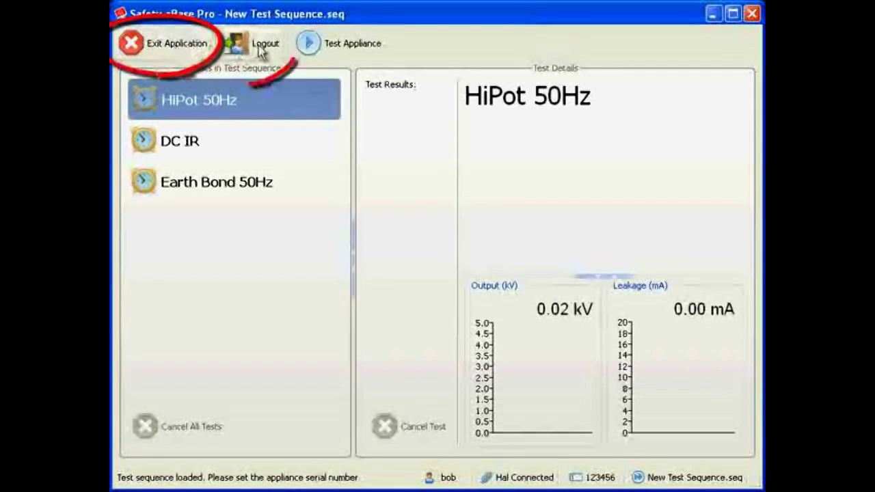
{"action": "left_click", "coordinate": [344, 46]}
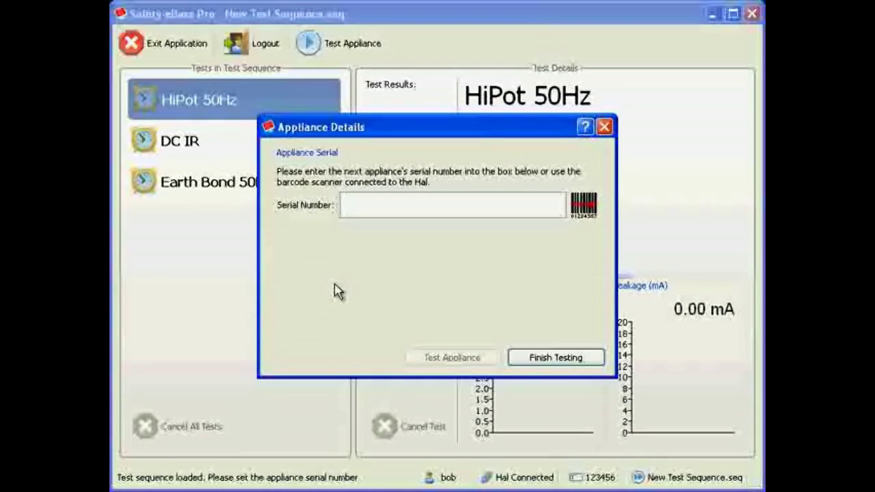
{"action": "type", "text": "123456"}
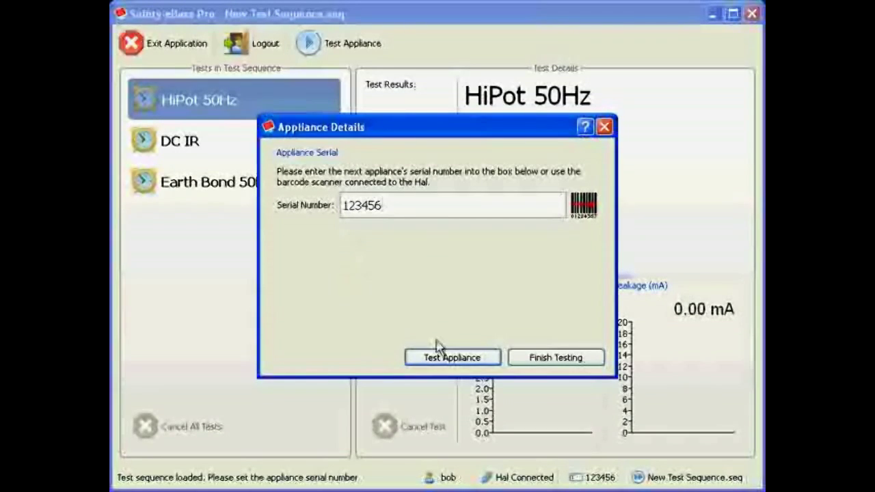
{"action": "left_click", "coordinate": [452, 358]}
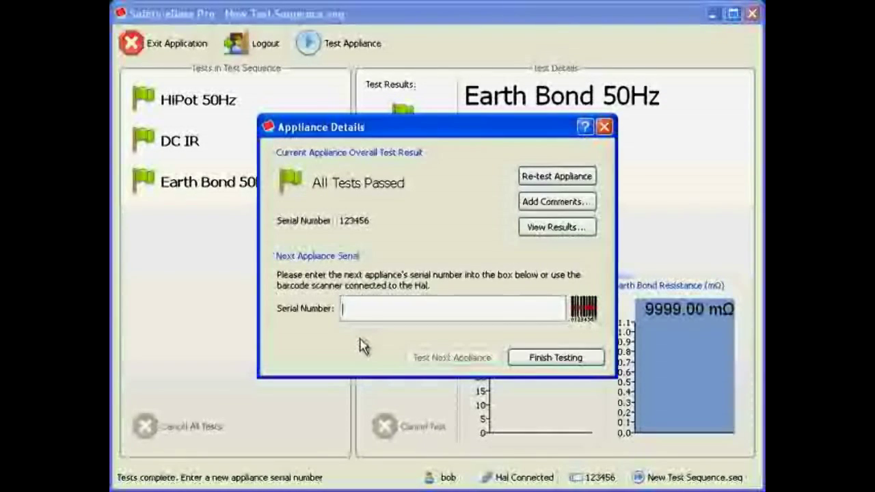
Test the next appliance with serial number 234567 and add the comment "Here are some comments" to it
{"action": "type", "text": "234567"}
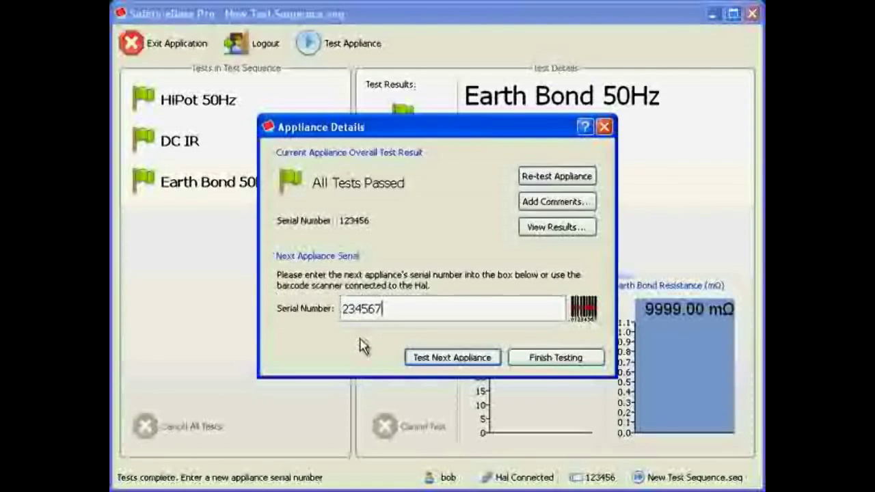
{"action": "left_click", "coordinate": [431, 358]}
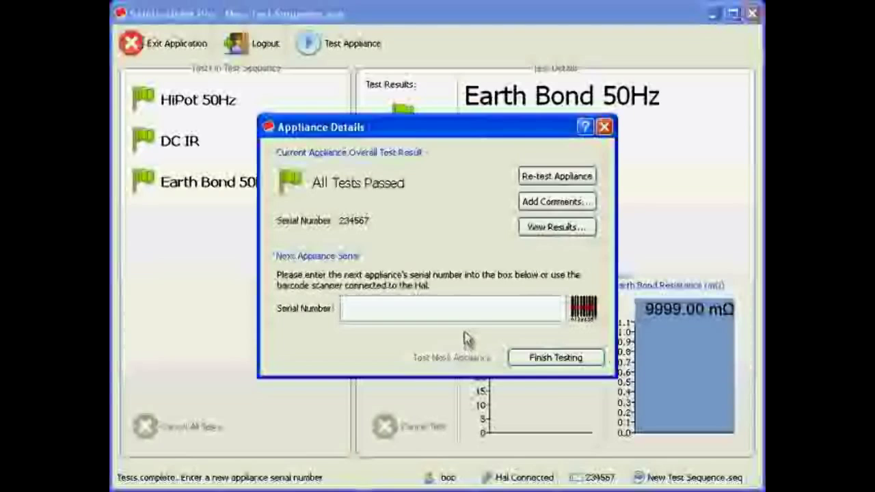
{"action": "left_click", "coordinate": [545, 202]}
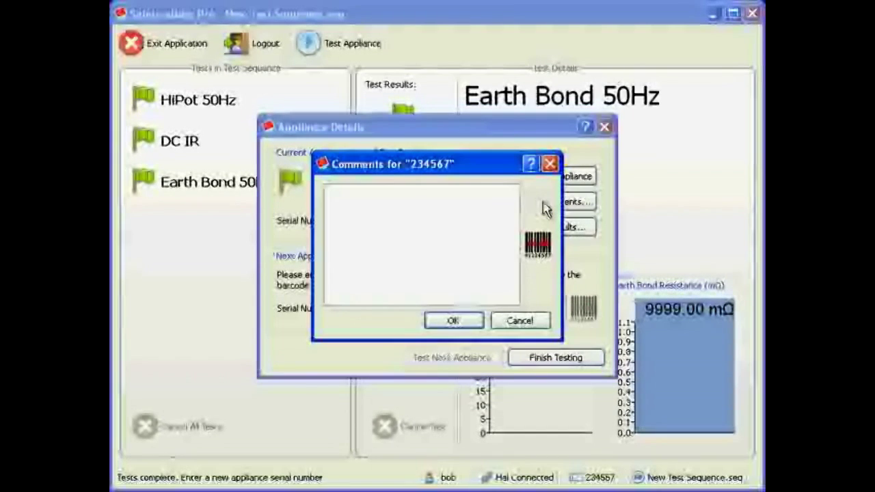
{"action": "type", "text": "Here are sc"}
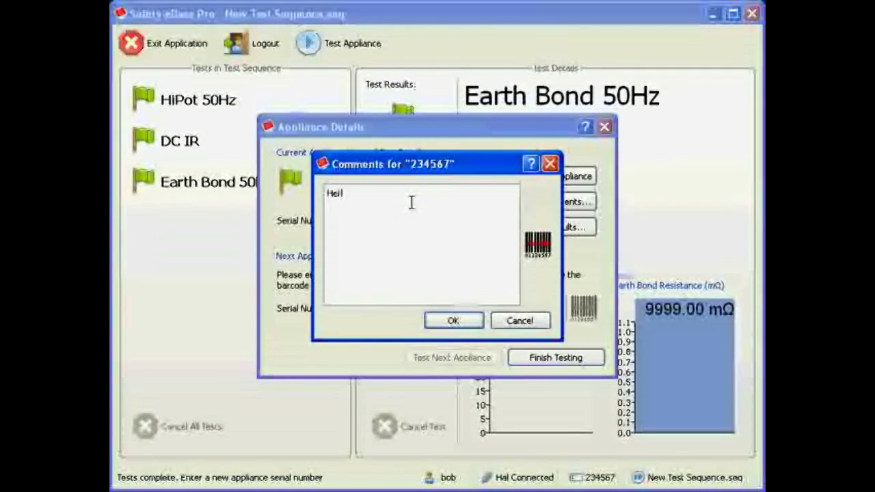
{"action": "type", "text": "ome comments"}
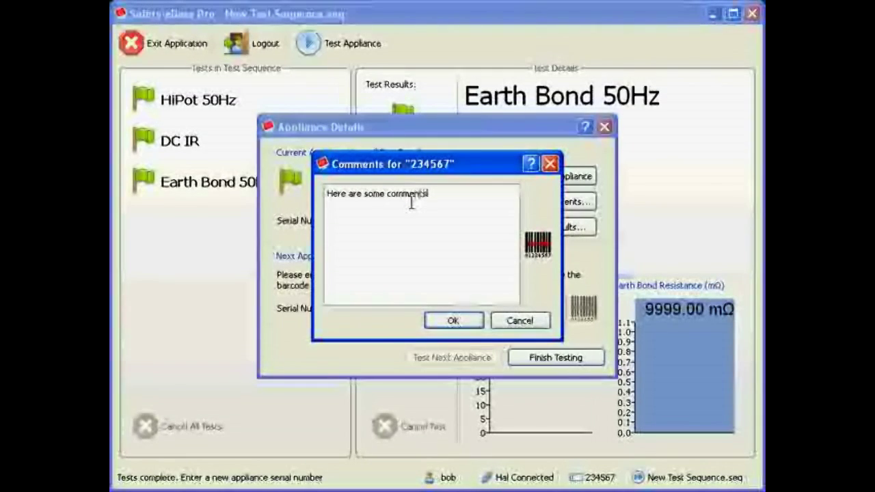
{"action": "key", "text": "Return"}
{"action": "left_click", "coordinate": [454, 321]}
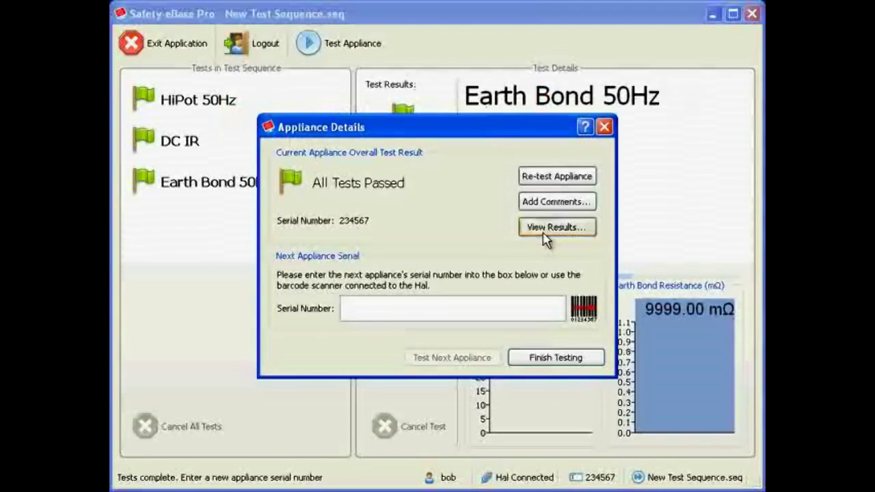
Open the results of appliance 234567 and expand its appliance entry and first two test sets
{"action": "left_click", "coordinate": [561, 226]}
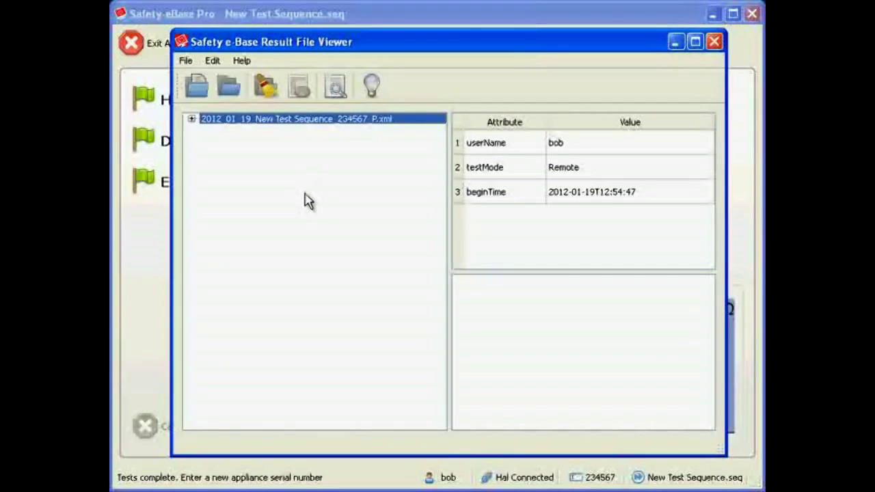
{"action": "left_click", "coordinate": [193, 120]}
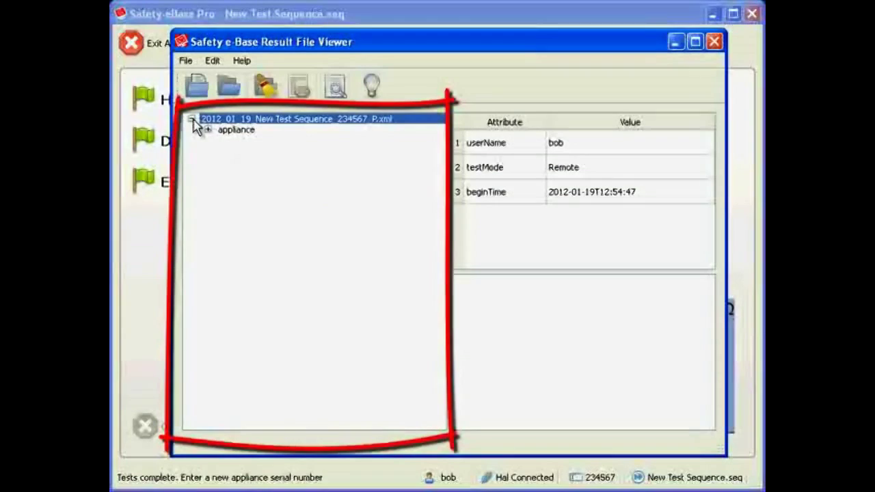
{"action": "left_click", "coordinate": [208, 130]}
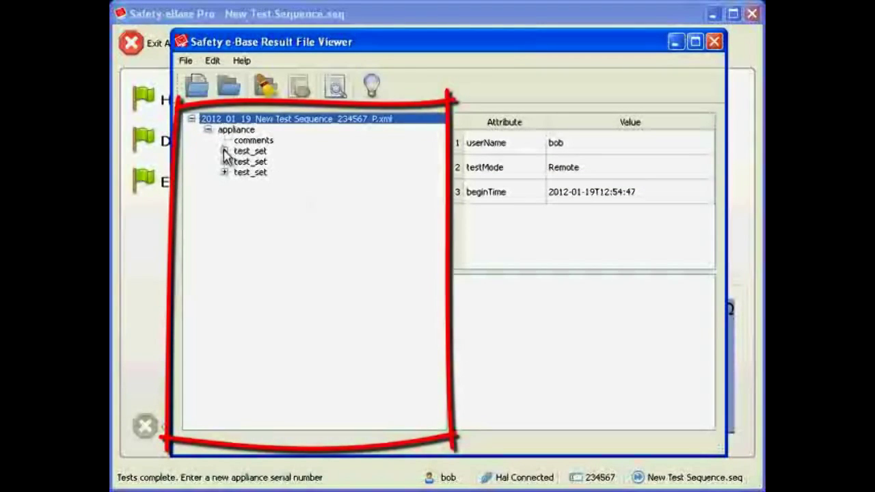
{"action": "left_click", "coordinate": [224, 151]}
{"action": "left_click", "coordinate": [224, 183]}
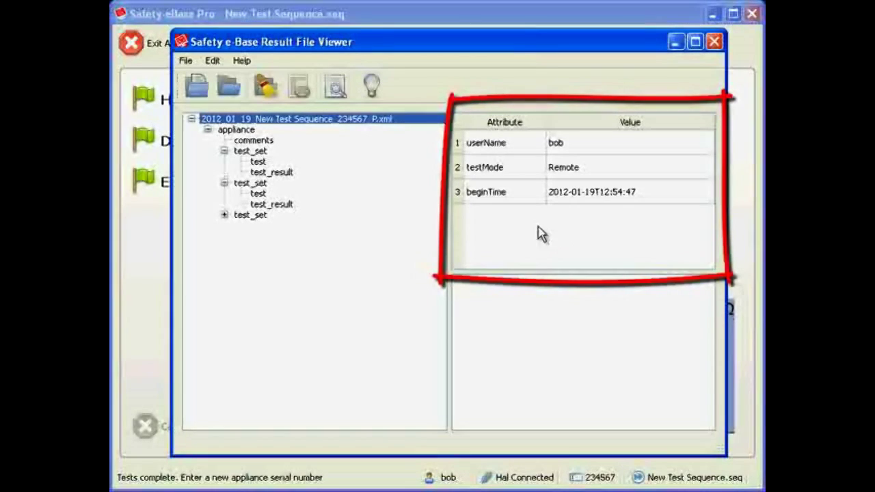
Examine the appliance attributes, the comments, and the first test set with its test and test_result entries
{"action": "left_click", "coordinate": [304, 131]}
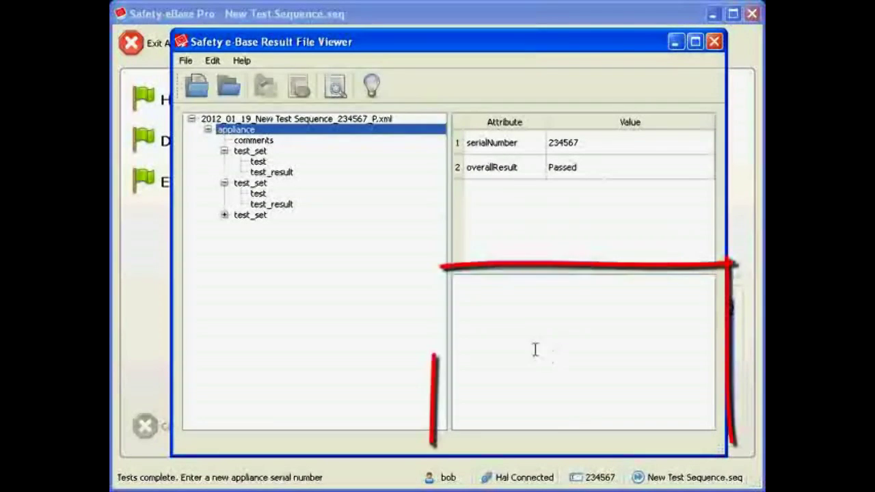
{"action": "left_click", "coordinate": [274, 142]}
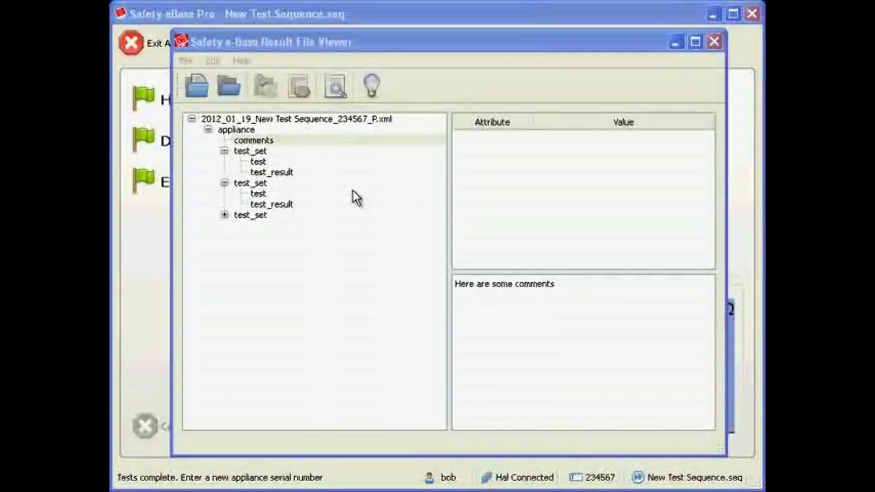
{"action": "left_click", "coordinate": [253, 151]}
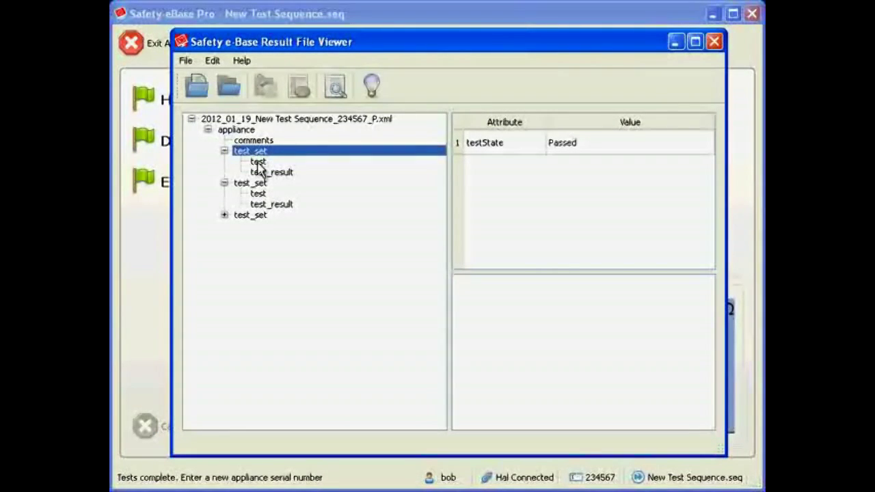
{"action": "left_click", "coordinate": [258, 163]}
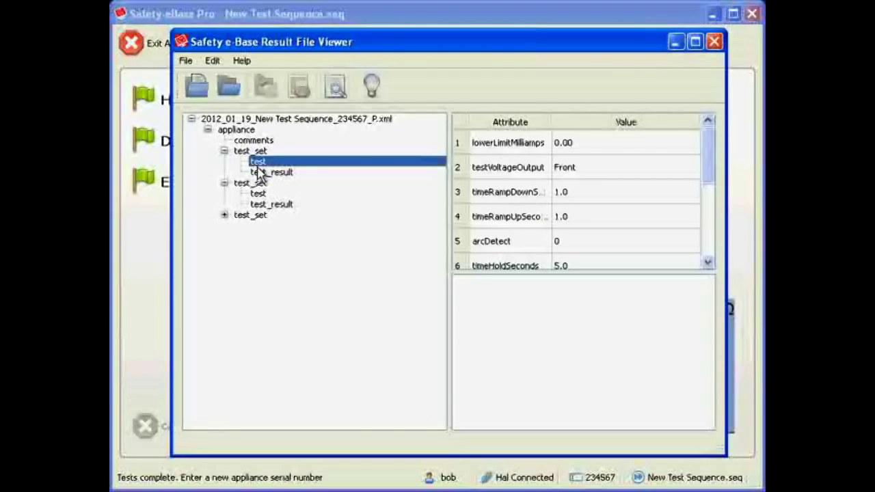
{"action": "left_click", "coordinate": [260, 176]}
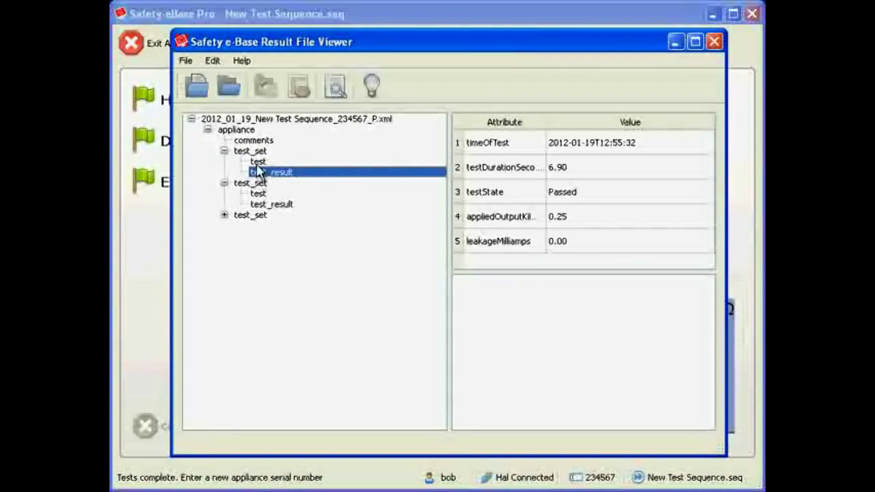
Widen the Attribute column to read full names and compare the first test set's test settings with its test_result
{"action": "left_click", "coordinate": [258, 162]}
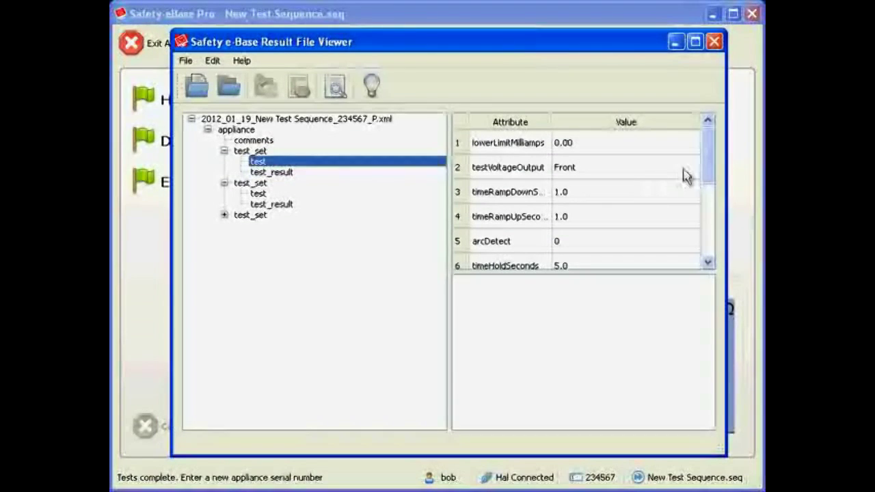
{"action": "left_click_drag", "start_coordinate": [552, 121], "coordinate": [604, 121]}
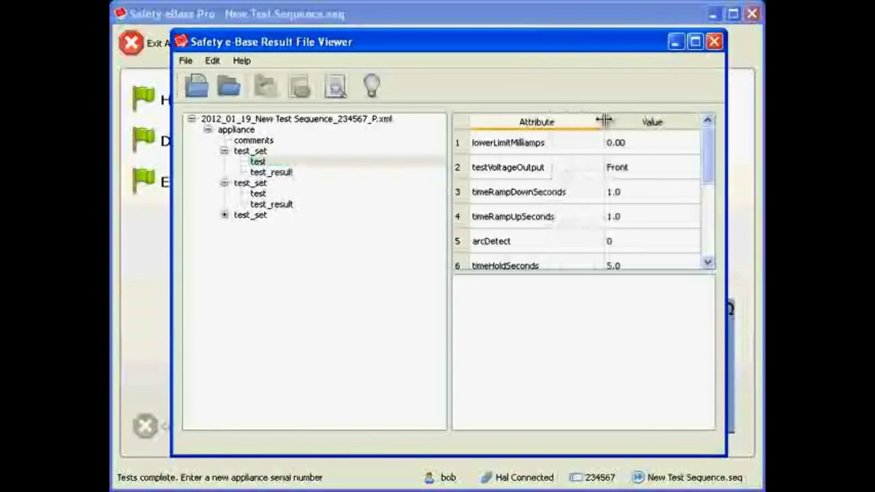
{"action": "mouse_move", "coordinate": [709, 167]}
{"action": "left_mouse_down"}
{"action": "mouse_move", "coordinate": [705, 242]}
{"action": "mouse_move", "coordinate": [707, 165]}
{"action": "left_mouse_up"}
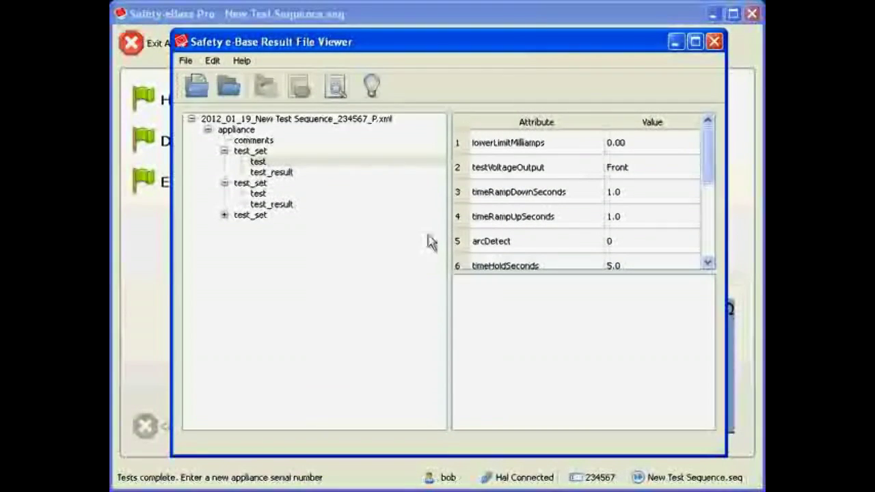
{"action": "left_click", "coordinate": [286, 173]}
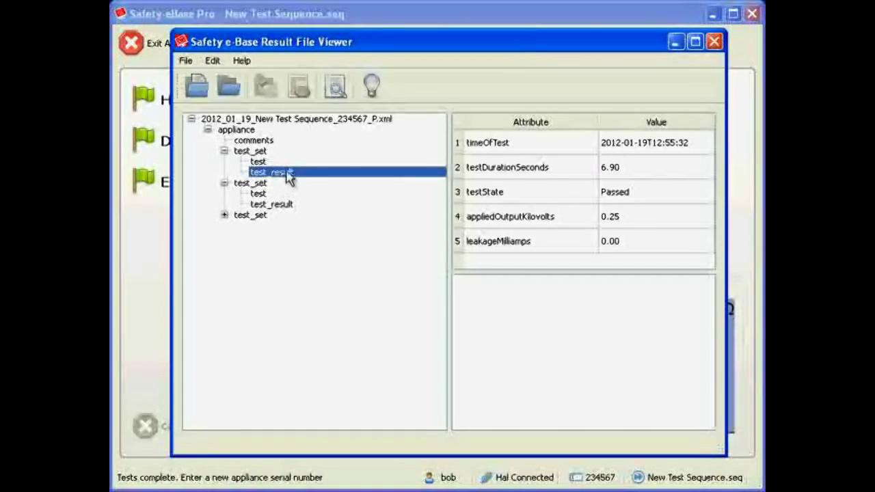
{"action": "left_click", "coordinate": [286, 163]}
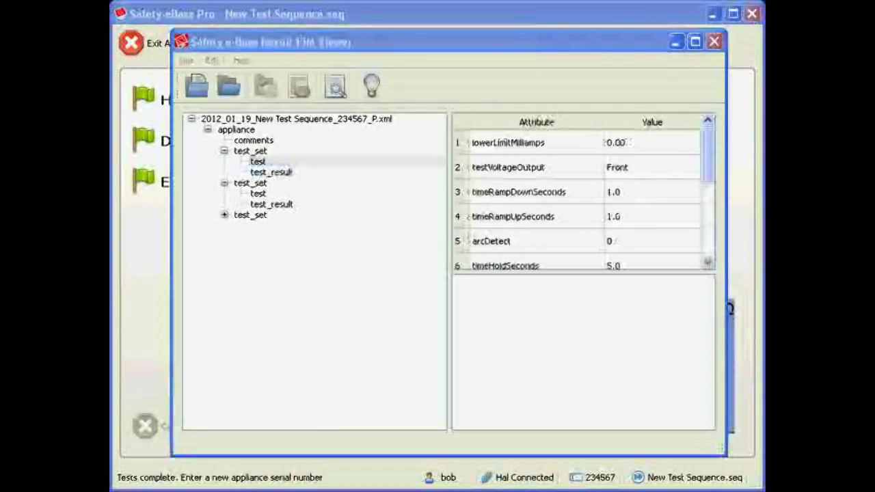
{"action": "left_click", "coordinate": [392, 44]}
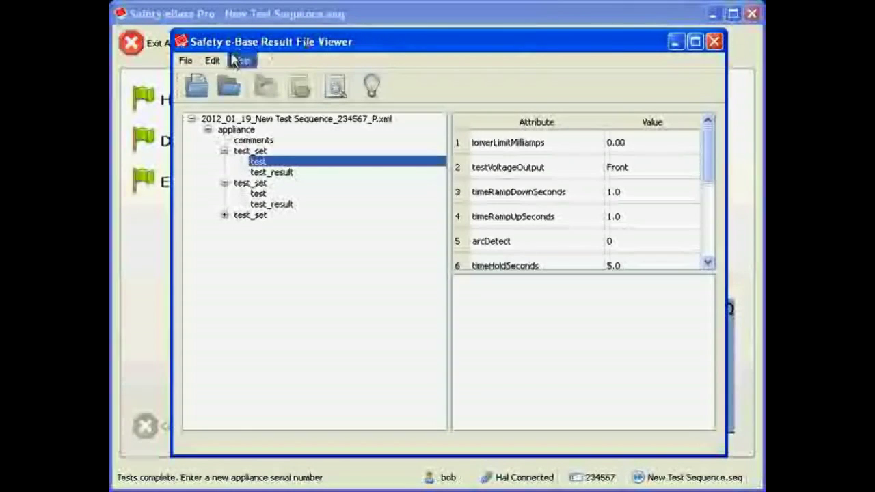
Look at the dialogs for opening a single results file and a whole results directory
{"action": "left_click", "coordinate": [197, 86]}
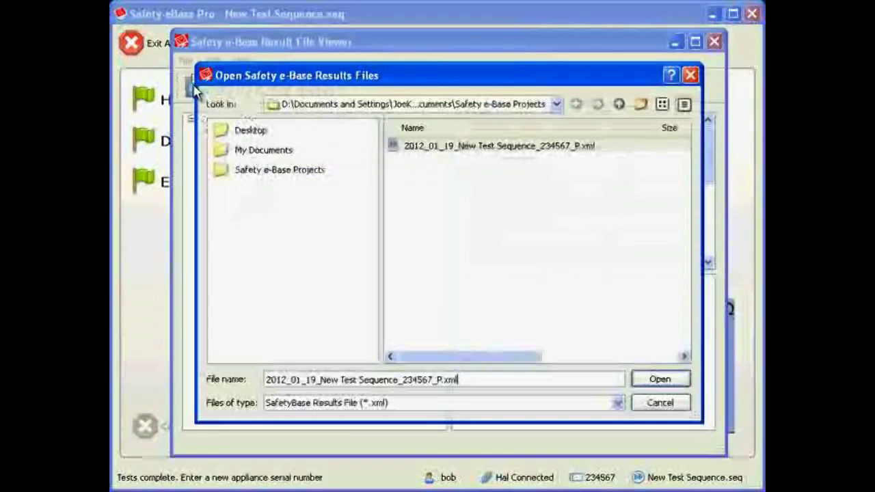
{"action": "left_click", "coordinate": [660, 403]}
{"action": "left_click", "coordinate": [230, 87]}
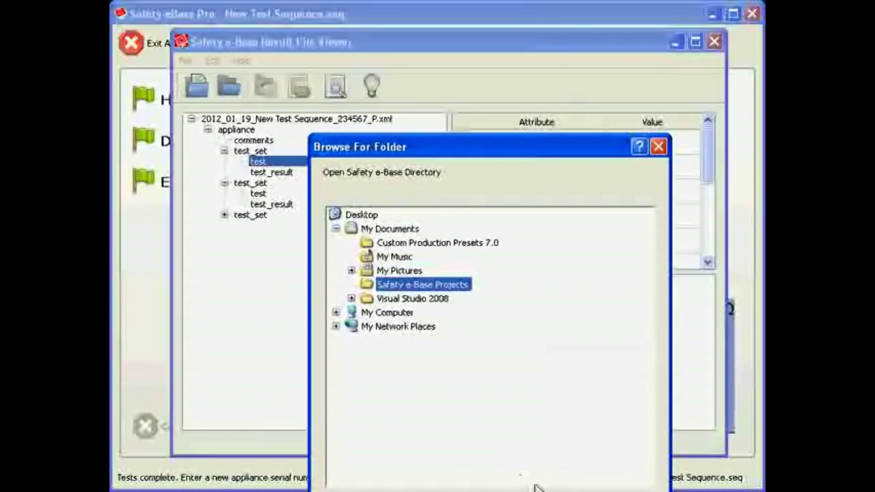
{"action": "left_click", "coordinate": [632, 491]}
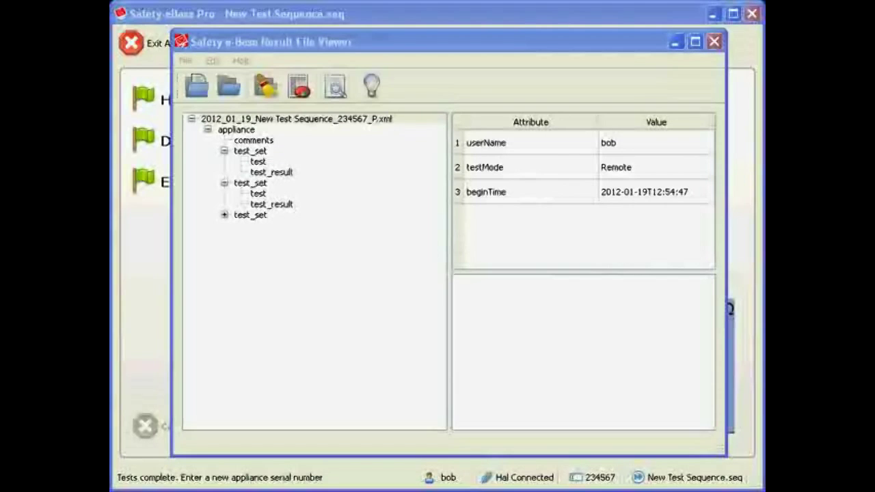
Search the loaded results for appliance serial number 234567
{"action": "left_click", "coordinate": [333, 87]}
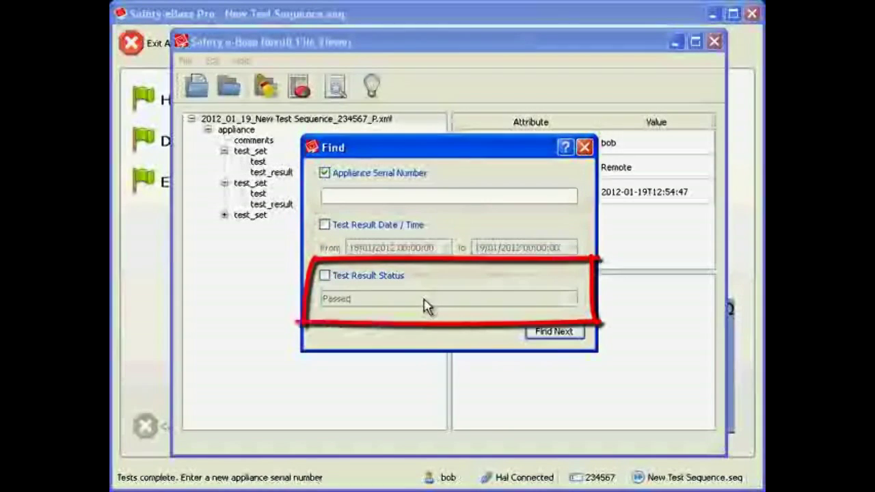
{"action": "left_click", "coordinate": [377, 196]}
{"action": "type", "text": "234567"}
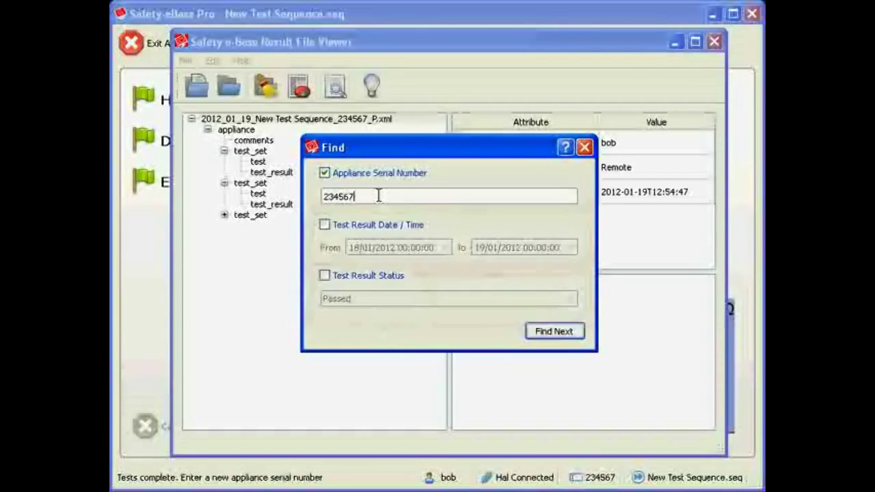
{"action": "left_click", "coordinate": [547, 334]}
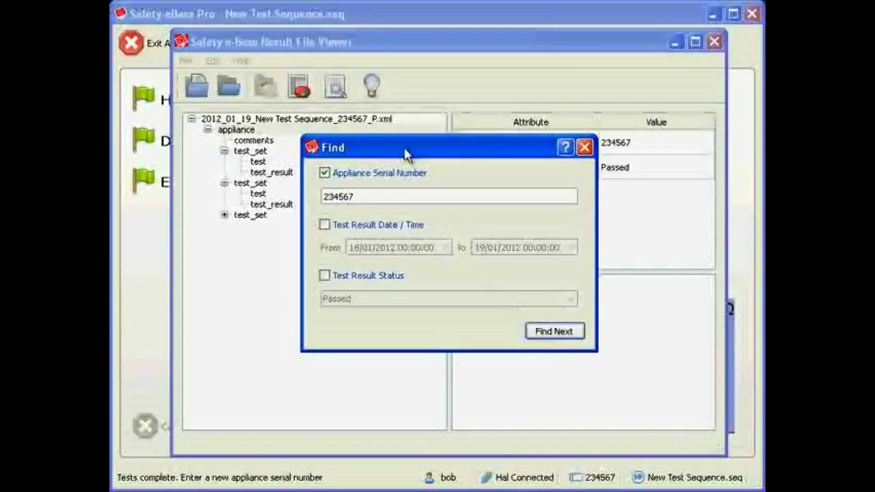
{"action": "left_click_drag", "start_coordinate": [405, 154], "coordinate": [402, 190]}
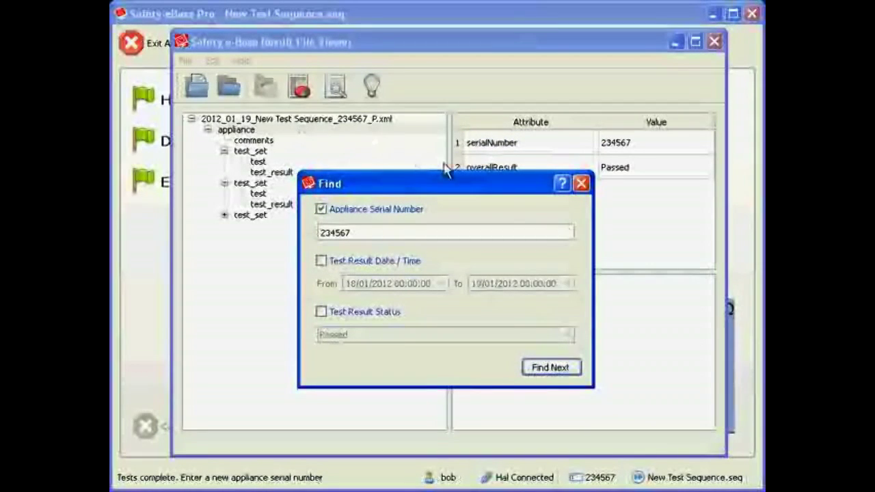
{"action": "left_click", "coordinate": [581, 185]}
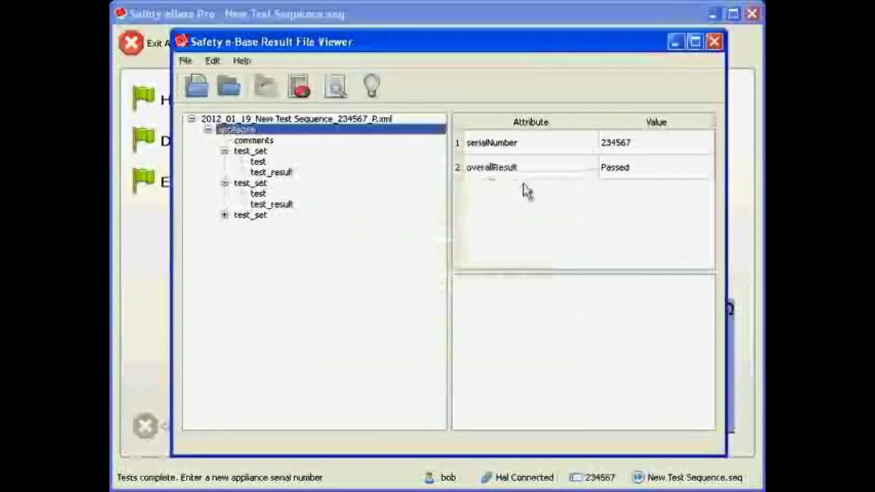
Search the results from the file's root entry for appliance serial numbers matching the wildcard 234*
{"action": "left_click", "coordinate": [321, 120]}
{"action": "left_click", "coordinate": [336, 87]}
{"action": "key", "text": "BackSpace"}
{"action": "key", "text": "BackSpace"}
{"action": "key", "text": "BackSpace"}
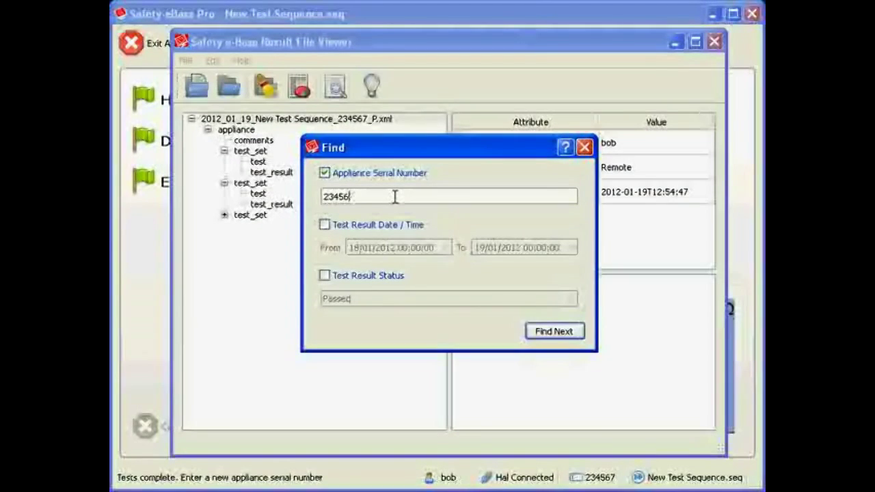
{"action": "type", "text": "*"}
{"action": "left_click", "coordinate": [554, 331]}
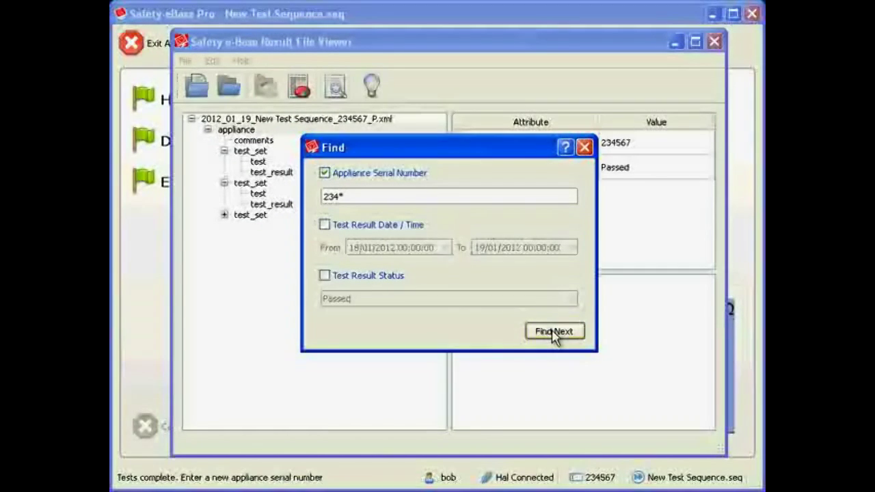
{"action": "left_click_drag", "start_coordinate": [395, 157], "coordinate": [400, 177]}
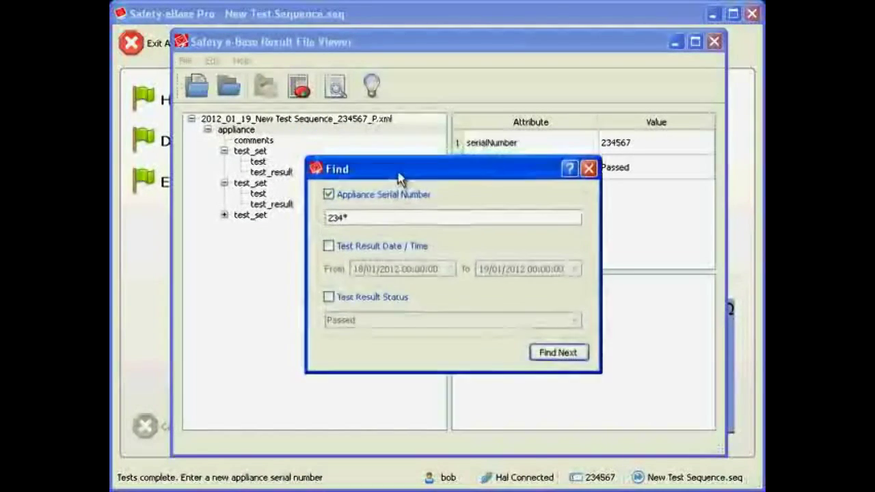
{"action": "left_click", "coordinate": [587, 168]}
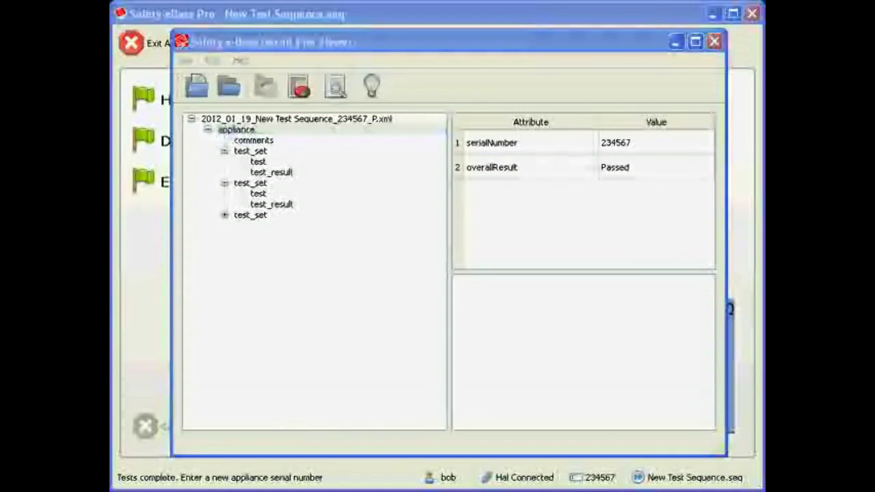
Export the loaded results to a CSV file named export and look through its columns in Excel
{"action": "left_click", "coordinate": [290, 351]}
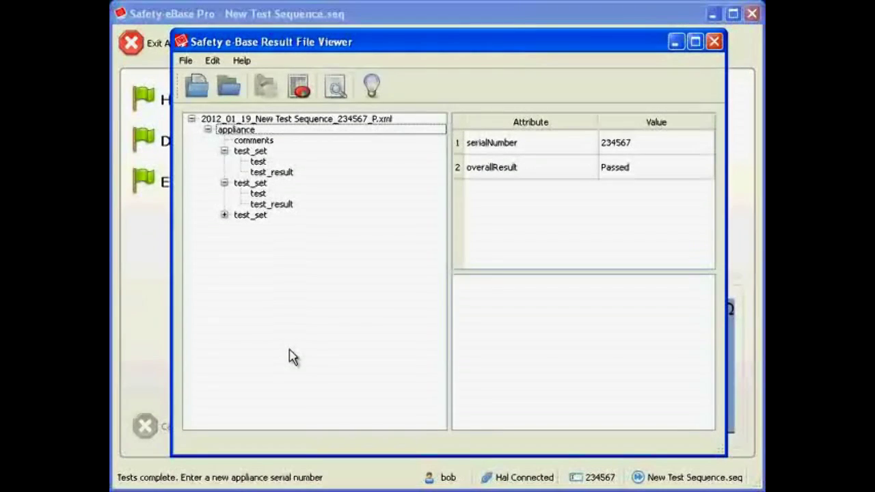
{"action": "left_click", "coordinate": [282, 119]}
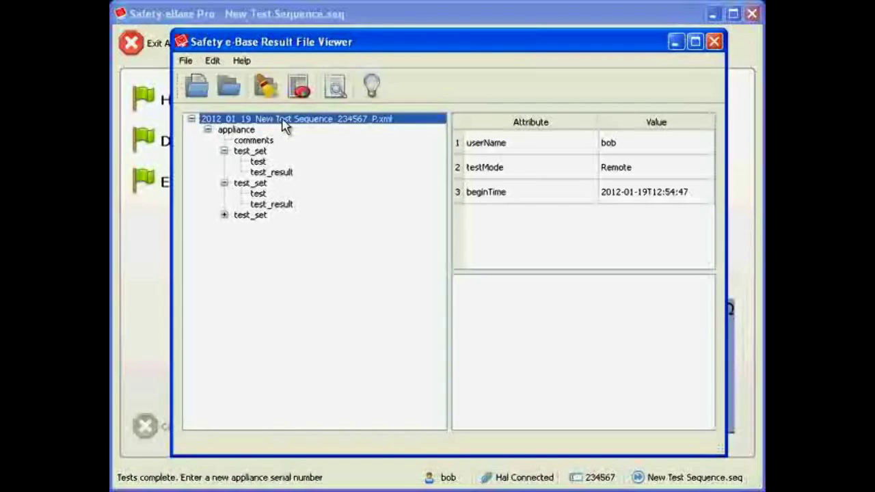
{"action": "left_click", "coordinate": [283, 267]}
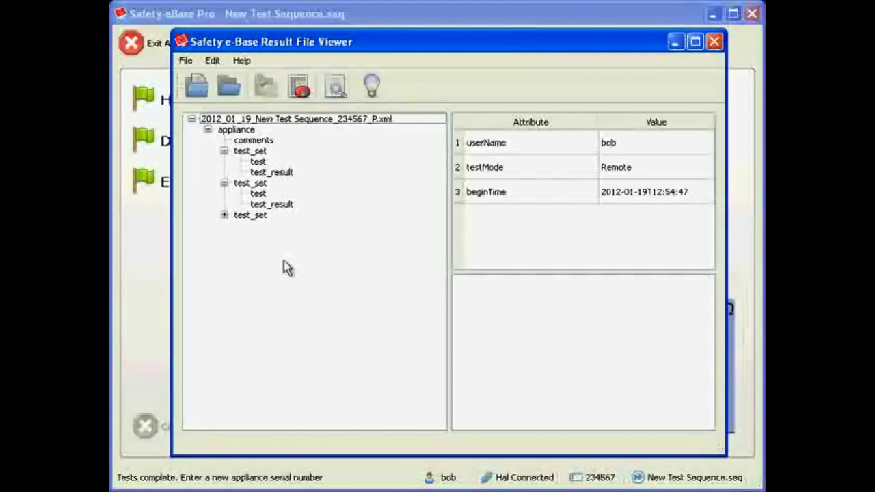
{"action": "left_click", "coordinate": [299, 86]}
{"action": "type", "text": "export"}
{"action": "key", "text": "Return"}
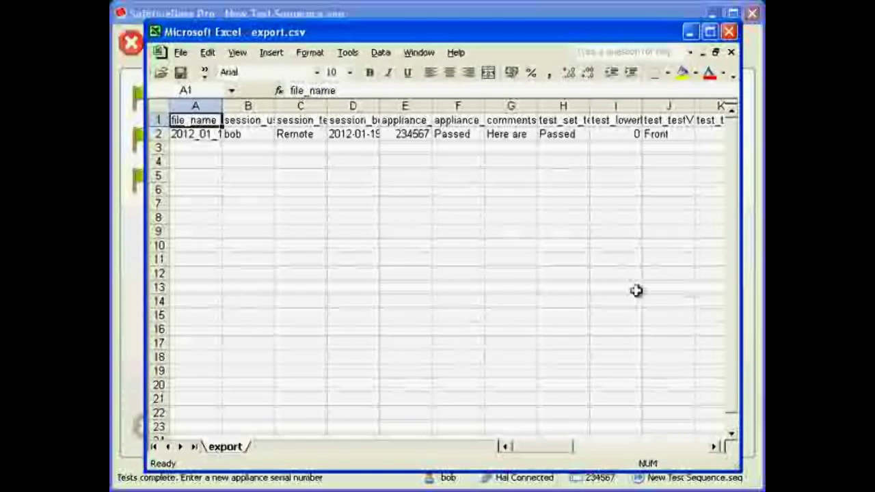
{"action": "left_click_drag", "start_coordinate": [553, 449], "coordinate": [538, 430]}
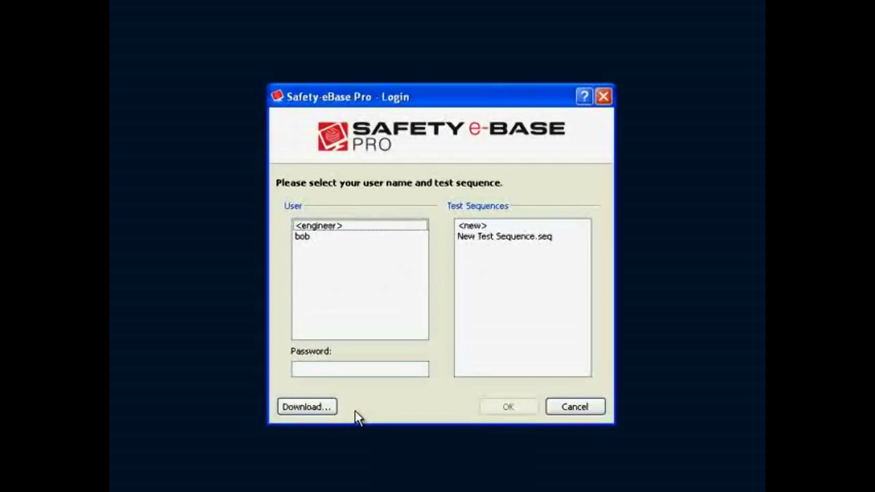
Log in to Safety e-Base Pro as <engineer> with New Test Sequence.seq, entering the account password
{"action": "left_click", "coordinate": [340, 226]}
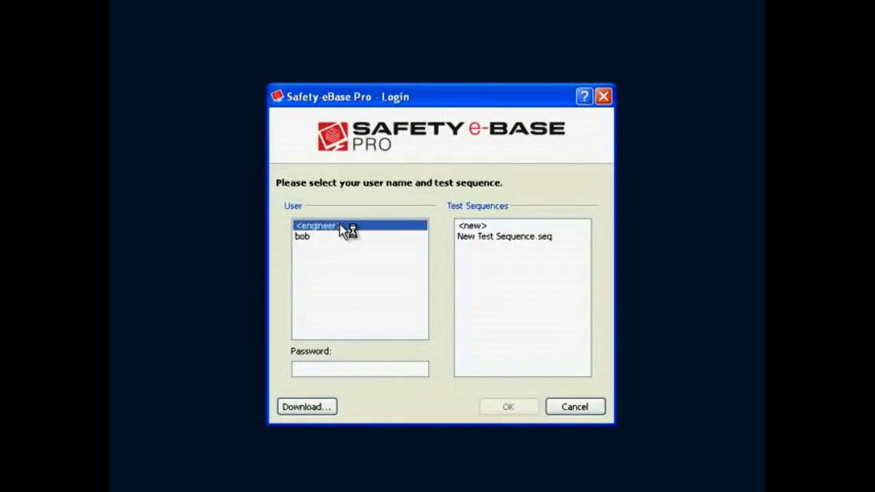
{"action": "left_click", "coordinate": [484, 239]}
{"action": "left_click", "coordinate": [348, 373]}
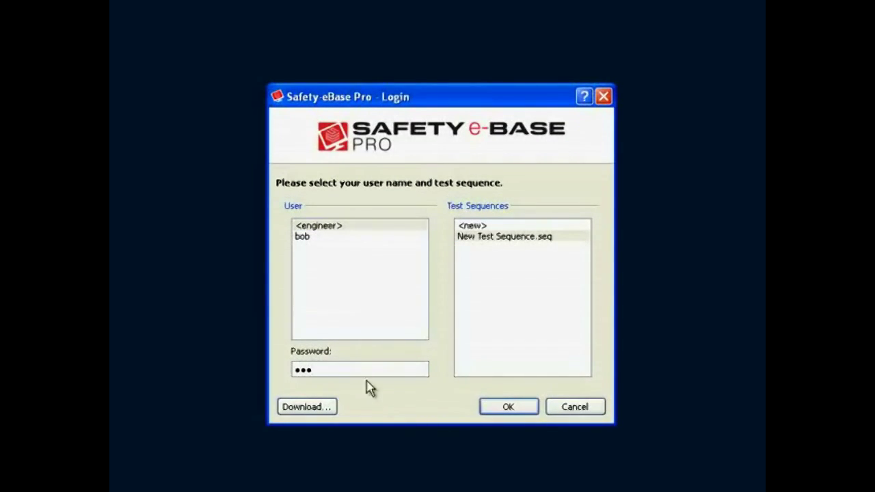
{"action": "left_click", "coordinate": [508, 407]}
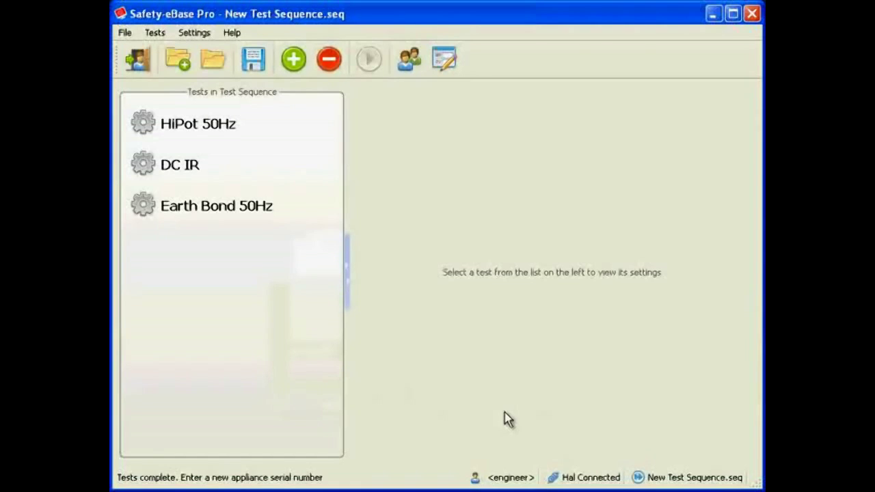
Open the global settings and examine the test sequences directory and the results path with its %YEAR%, %MON% and %DAY% placeholders
{"action": "left_click", "coordinate": [445, 65]}
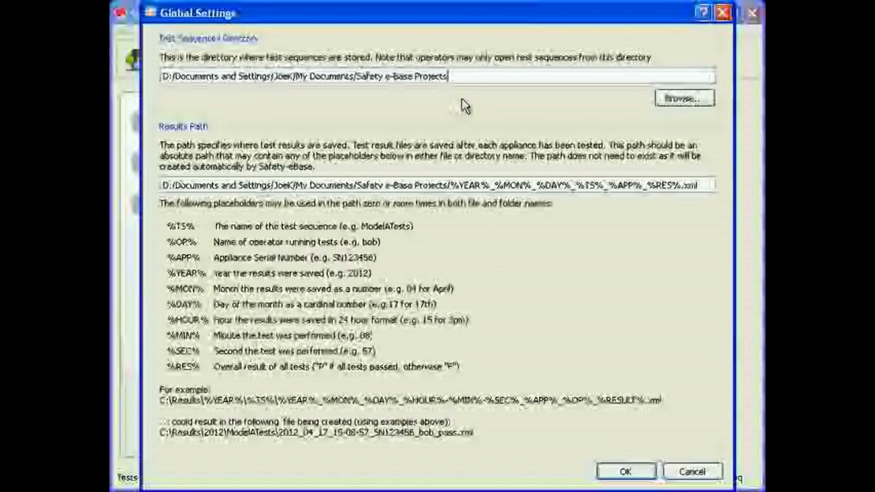
{"action": "left_click", "coordinate": [672, 99]}
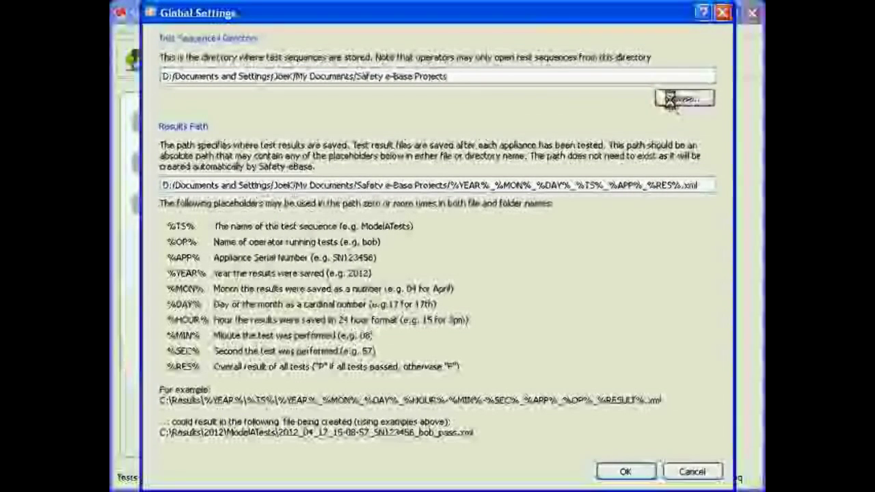
{"action": "left_click", "coordinate": [658, 145]}
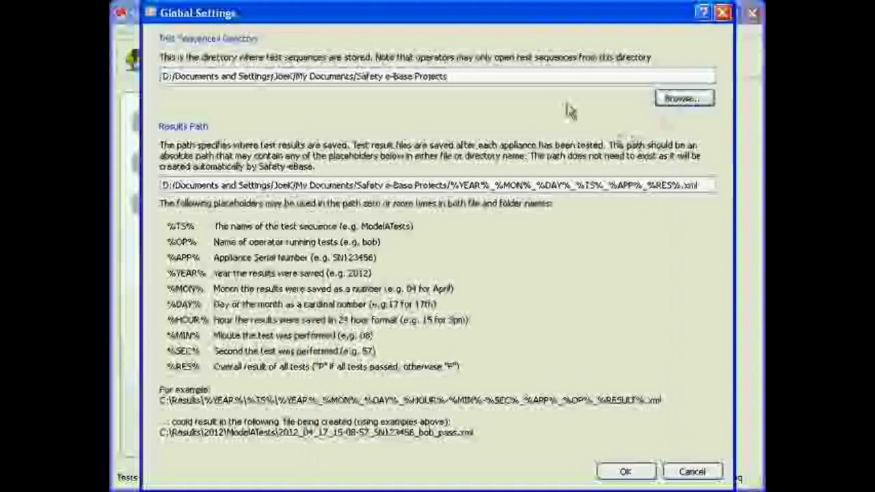
{"action": "left_click", "coordinate": [538, 73]}
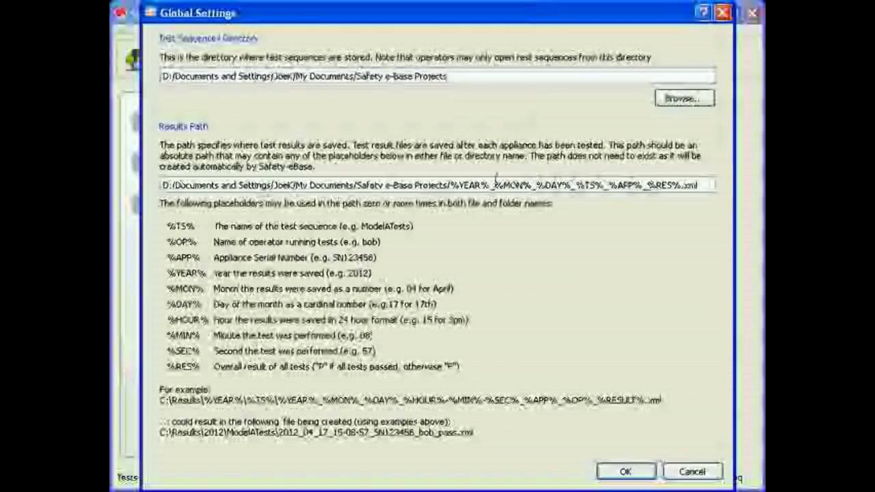
{"action": "left_click_drag", "start_coordinate": [450, 185], "coordinate": [533, 185]}
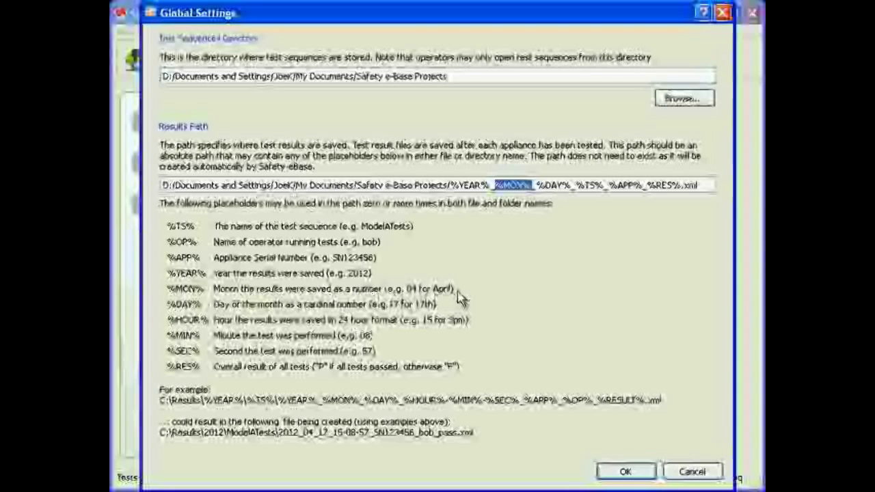
{"action": "left_click", "coordinate": [541, 182]}
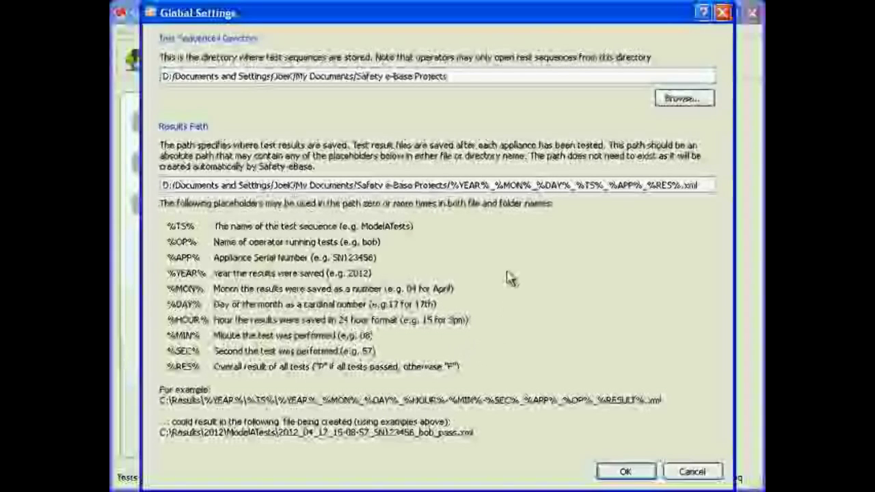
{"action": "left_click_drag", "start_coordinate": [449, 185], "coordinate": [573, 184]}
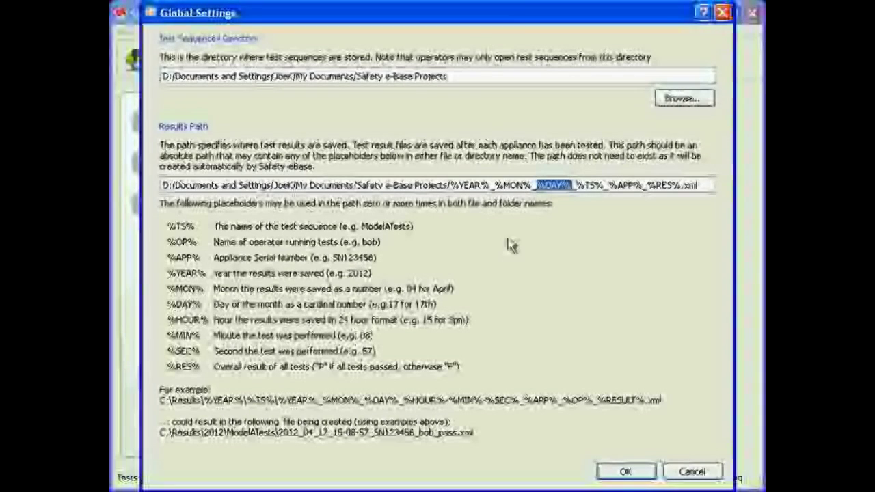
{"action": "left_click", "coordinate": [492, 185]}
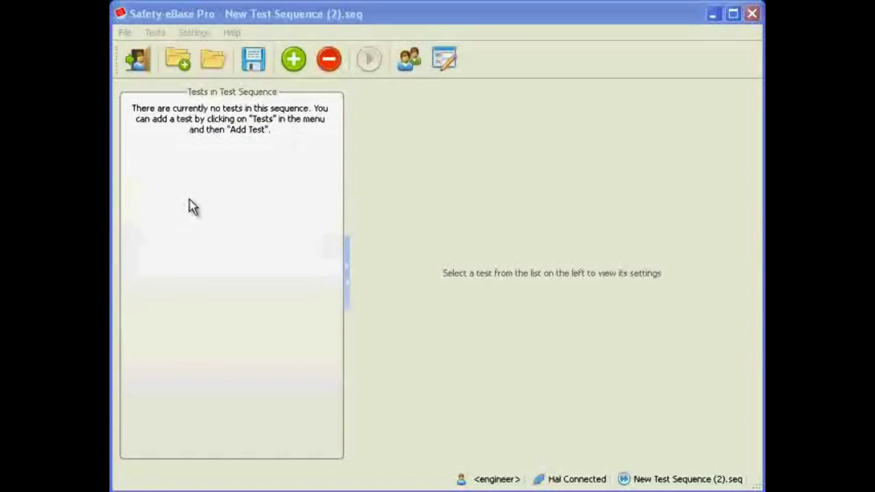
Add a test to the empty New Test Sequence (2).seq and set its type to HiPot 50Hz
{"action": "left_click", "coordinate": [294, 58]}
{"action": "left_click", "coordinate": [246, 122]}
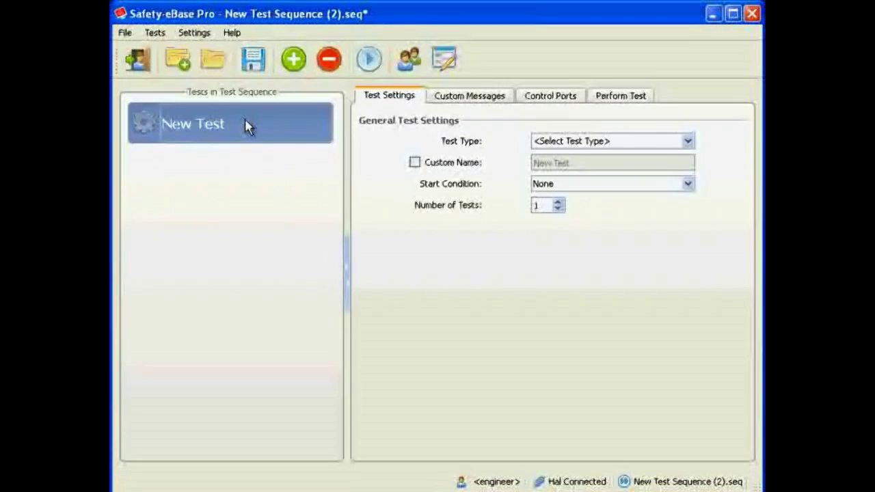
{"action": "left_click", "coordinate": [579, 141]}
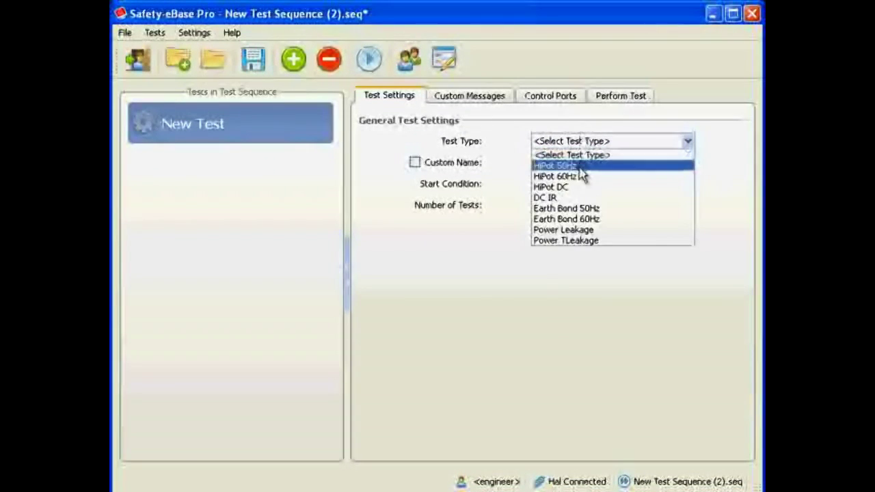
{"action": "left_click", "coordinate": [581, 168]}
Add a custom message reading "No test message" for the No Test condition of the HiPot 50Hz test
{"action": "left_click", "coordinate": [499, 100]}
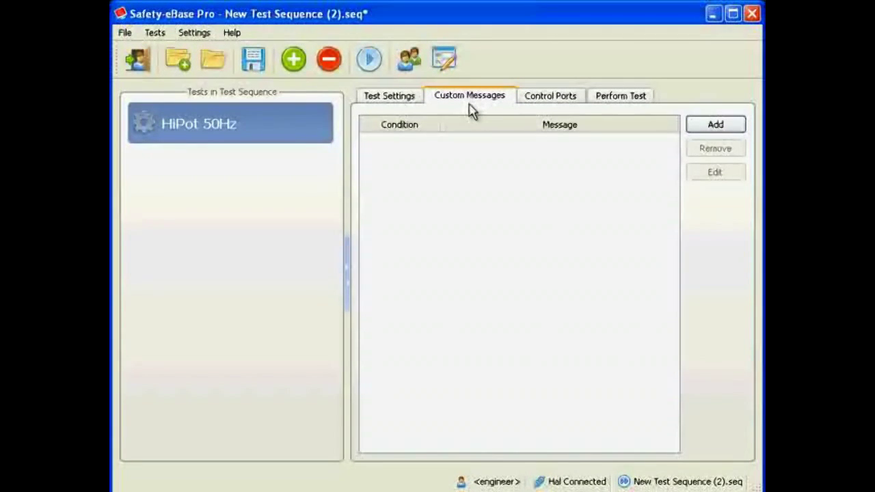
{"action": "left_click", "coordinate": [713, 126]}
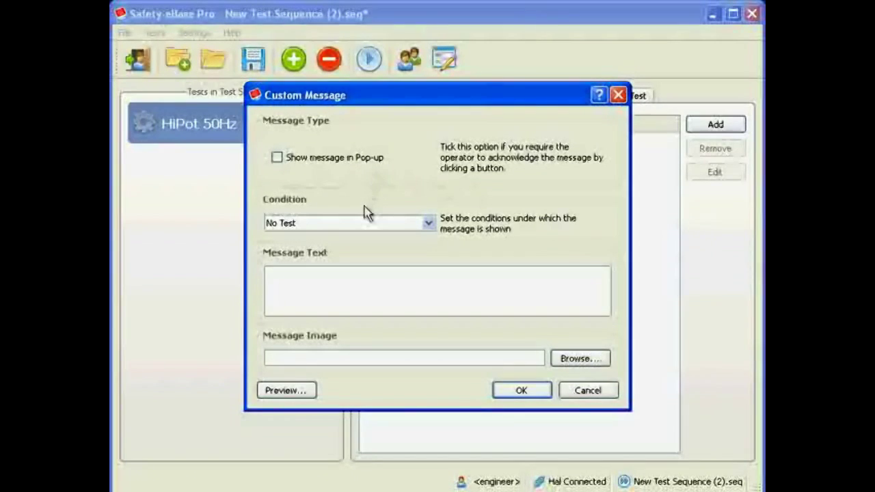
{"action": "left_click", "coordinate": [428, 225]}
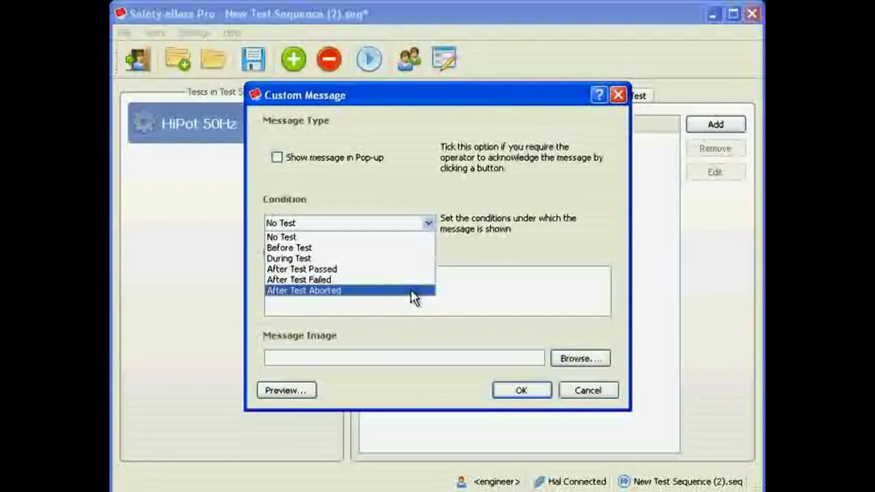
{"action": "left_click", "coordinate": [428, 236]}
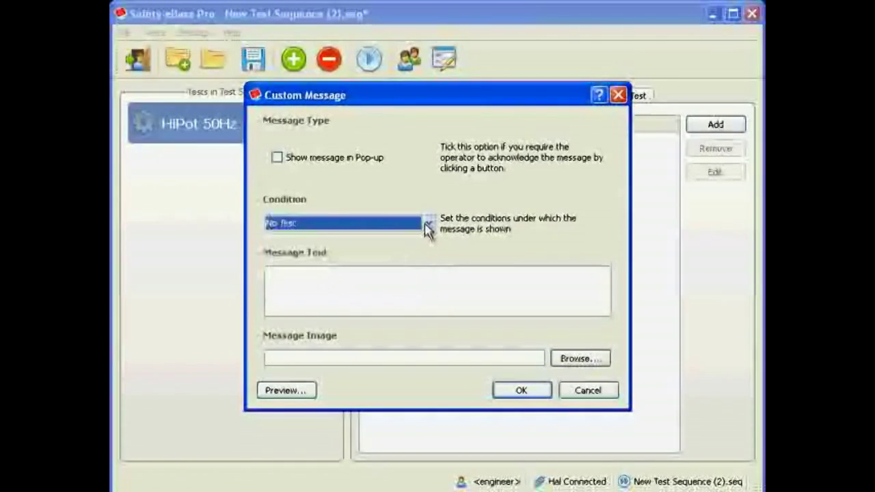
{"action": "left_click", "coordinate": [408, 280]}
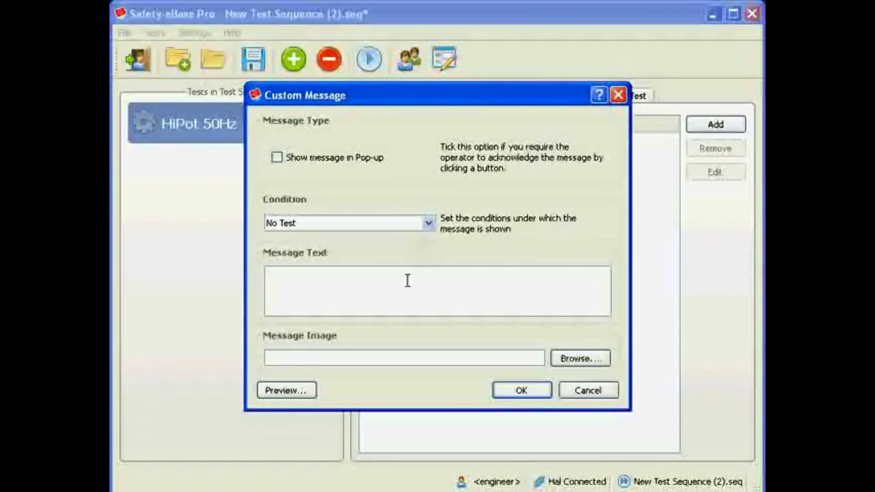
{"action": "type", "text": "No test message"}
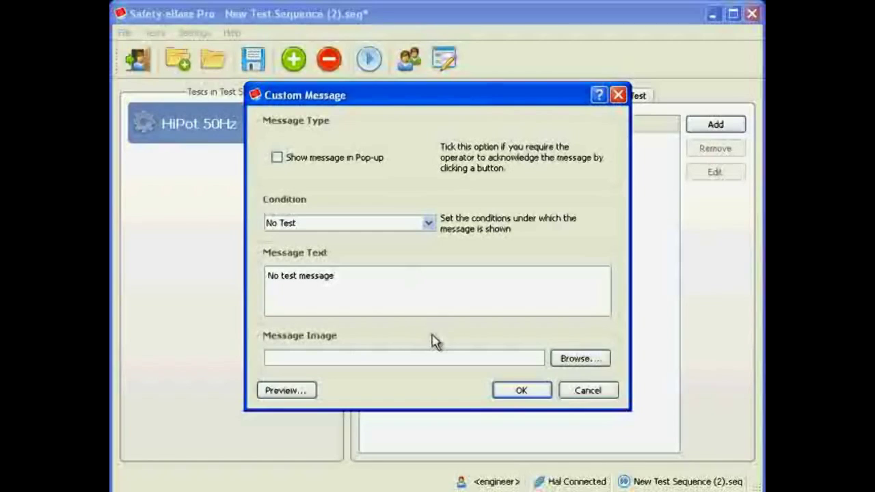
{"action": "left_click", "coordinate": [517, 393]}
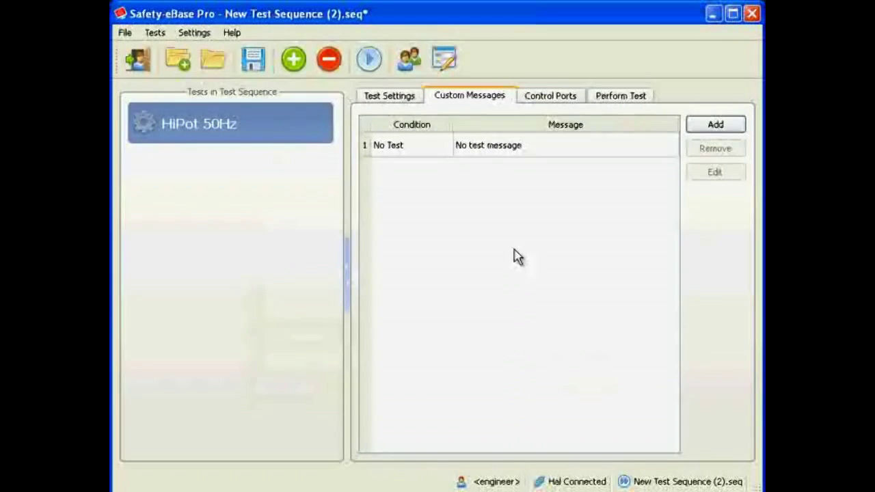
Run the HiPot 50Hz test and watch how its custom message is displayed
{"action": "left_click", "coordinate": [518, 158]}
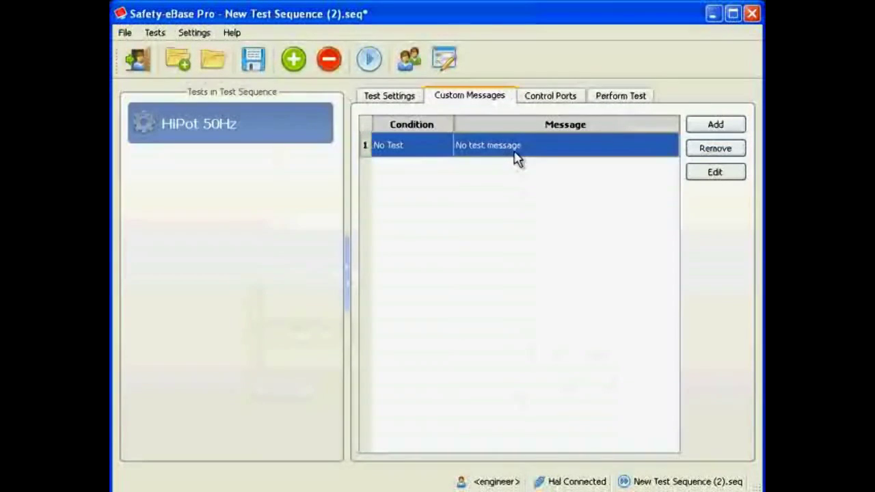
{"action": "left_click", "coordinate": [610, 100]}
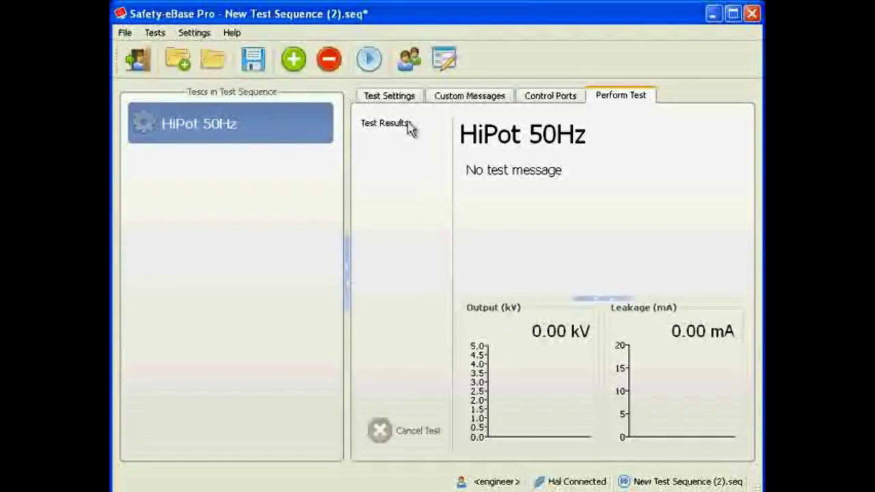
{"action": "left_click", "coordinate": [369, 60]}
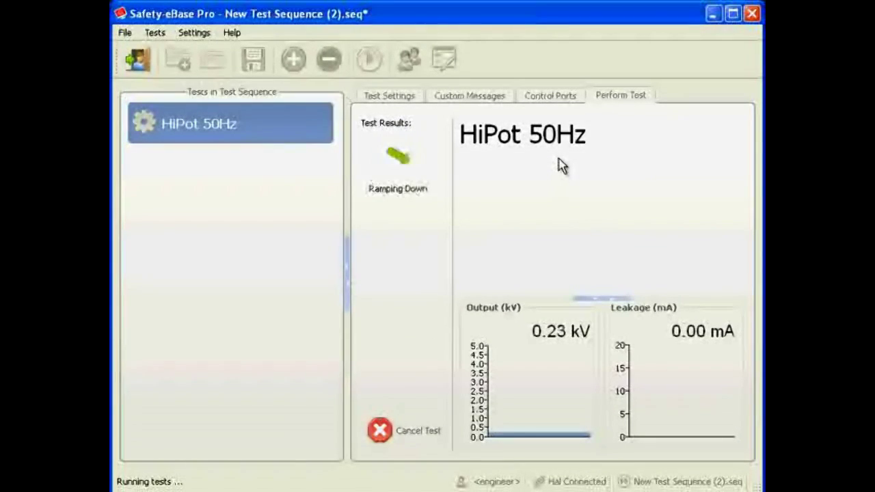
Add a custom message reading "Before test message" for the Before Test condition
{"action": "left_click", "coordinate": [485, 102]}
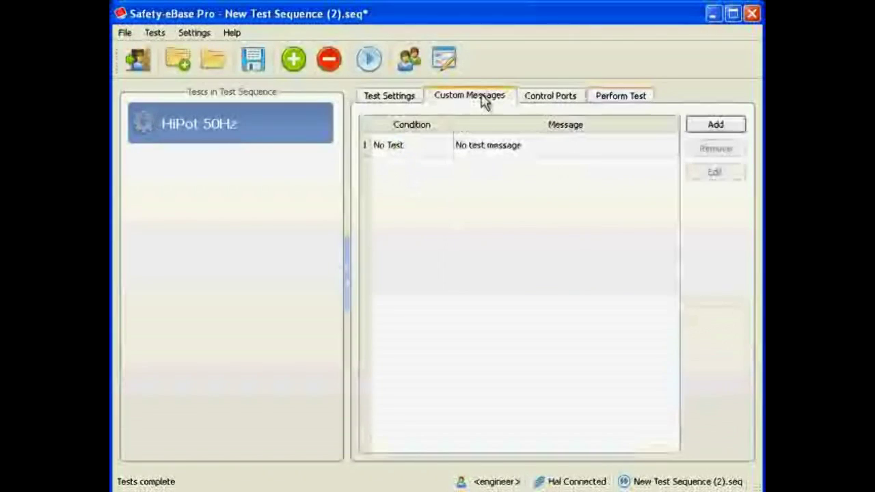
{"action": "left_click", "coordinate": [707, 127]}
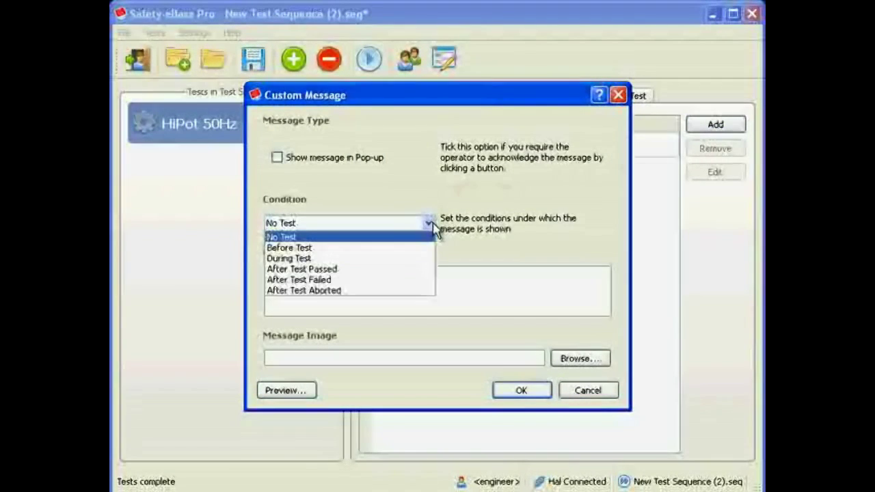
{"action": "left_click", "coordinate": [411, 250]}
{"action": "left_click", "coordinate": [378, 279]}
{"action": "type", "text": "Before test message"}
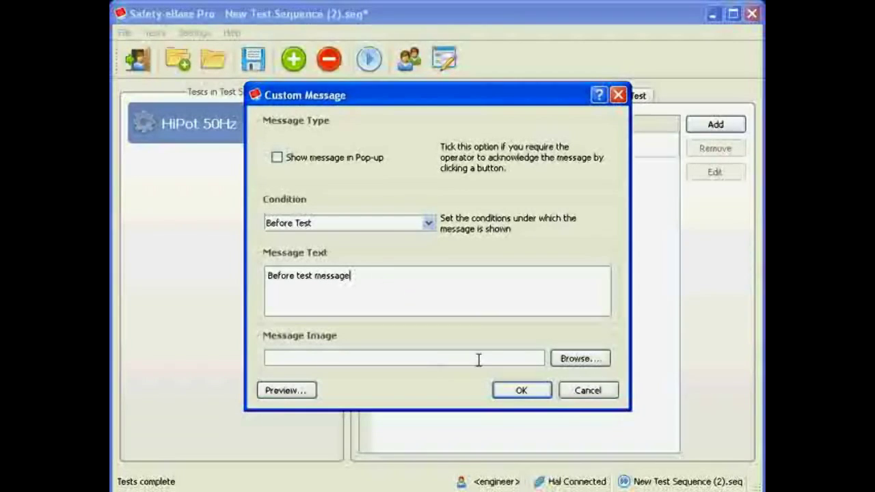
{"action": "left_click", "coordinate": [520, 390]}
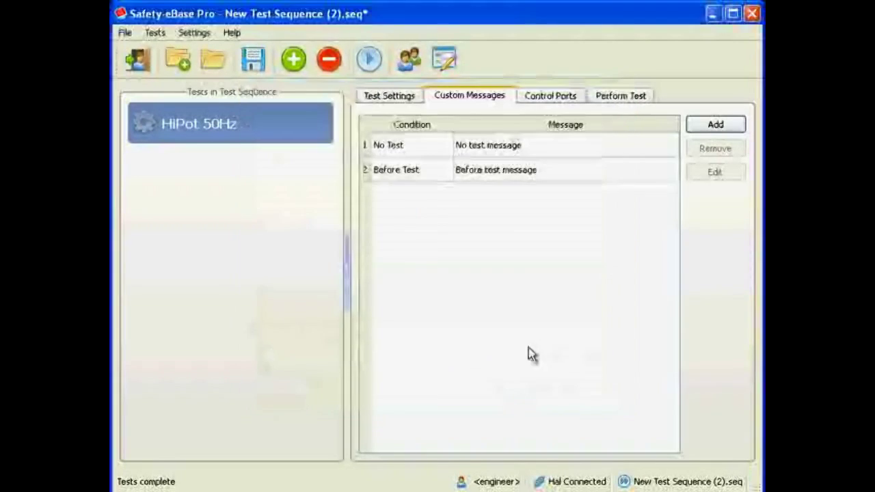
Add a custom message reading "During test condition" for the During Test condition
{"action": "left_click", "coordinate": [715, 125]}
{"action": "left_click", "coordinate": [429, 224]}
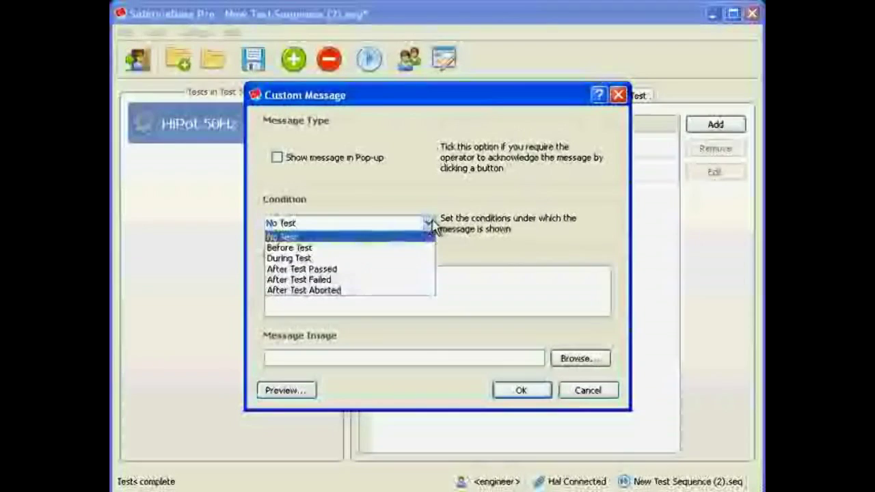
{"action": "left_click", "coordinate": [400, 260]}
{"action": "left_click", "coordinate": [397, 284]}
{"action": "type", "text": "During test condition"}
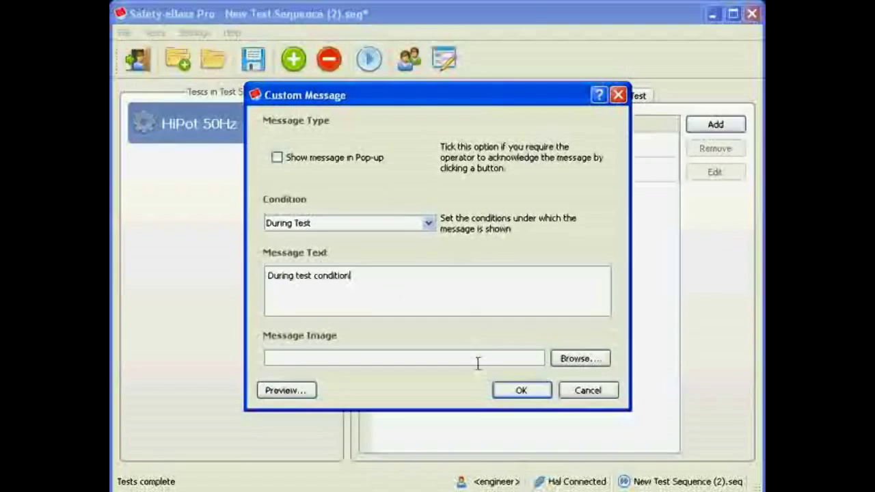
{"action": "left_click", "coordinate": [508, 394]}
Add a custom message reading "Test passed!" for the After Test Passed condition and rerun the HiPot 50Hz test
{"action": "left_click", "coordinate": [704, 129]}
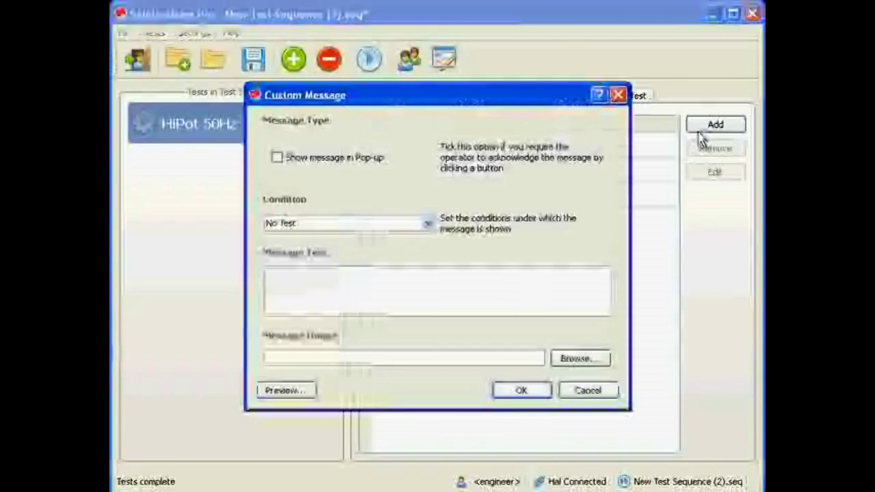
{"action": "left_click", "coordinate": [373, 224]}
{"action": "left_click", "coordinate": [366, 271]}
{"action": "left_click", "coordinate": [399, 289]}
{"action": "type", "text": "Test passed!"}
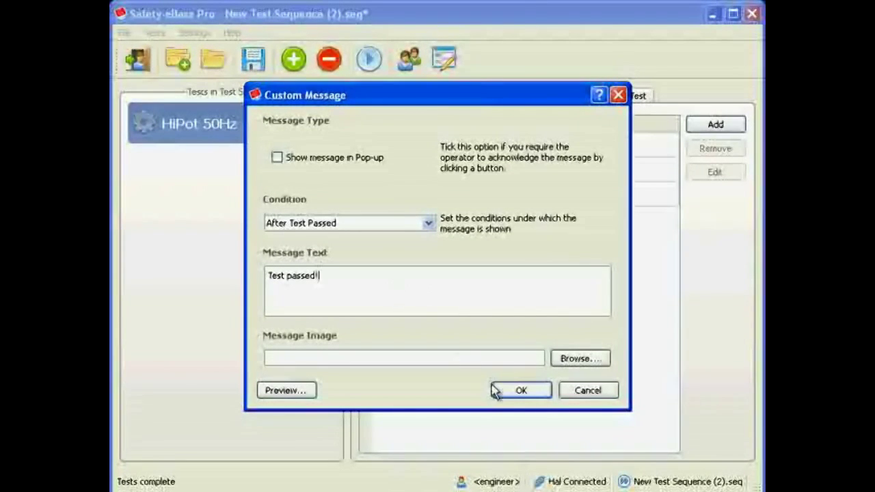
{"action": "left_click", "coordinate": [493, 387]}
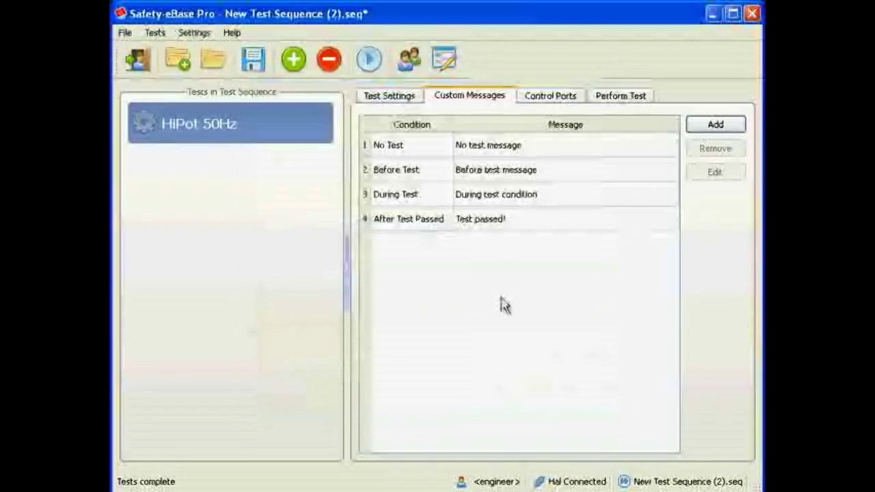
{"action": "left_click", "coordinate": [614, 104]}
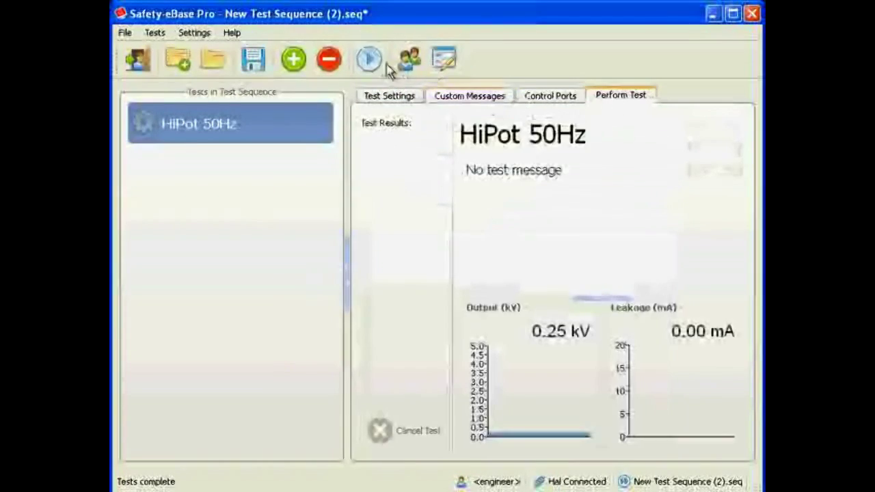
{"action": "left_click", "coordinate": [374, 63]}
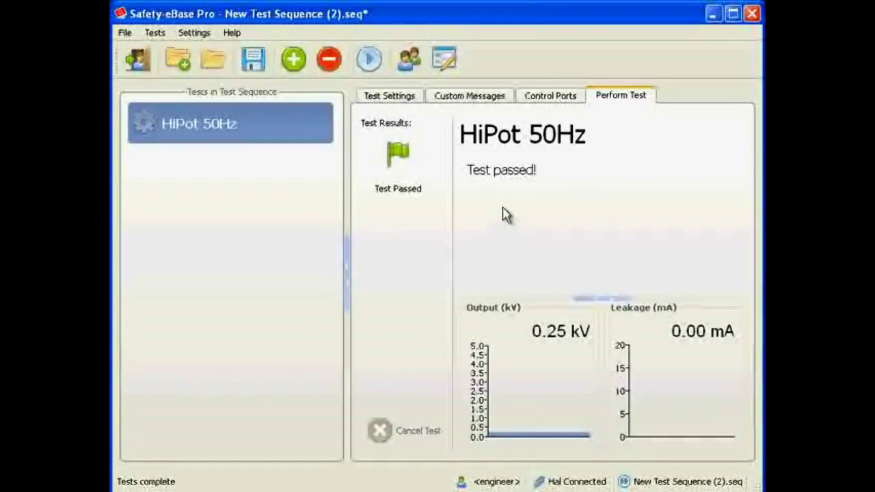
Edit the Before Test custom message so that it is shown in a pop-up
{"action": "left_click", "coordinate": [470, 101]}
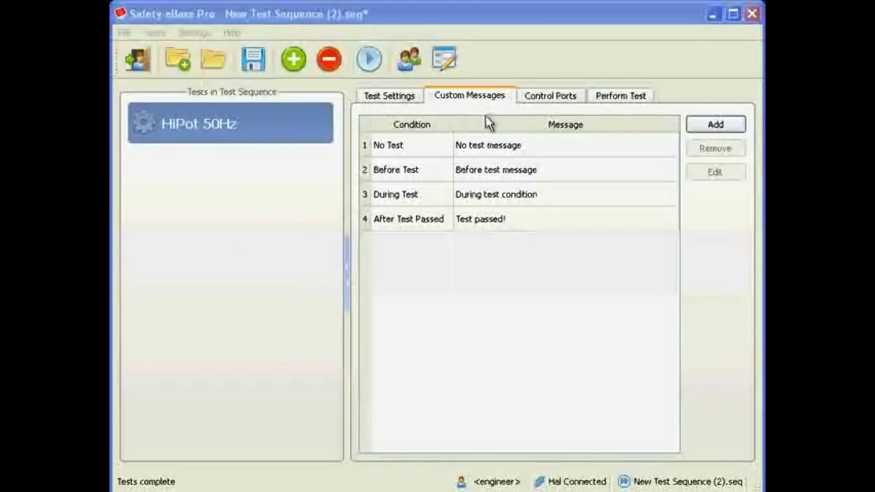
{"action": "left_click", "coordinate": [490, 172]}
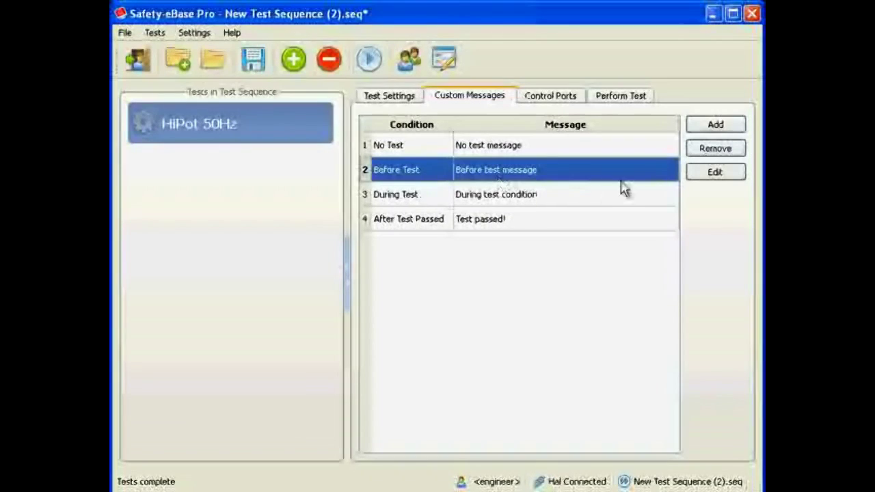
{"action": "left_click", "coordinate": [715, 173]}
{"action": "left_click", "coordinate": [362, 159]}
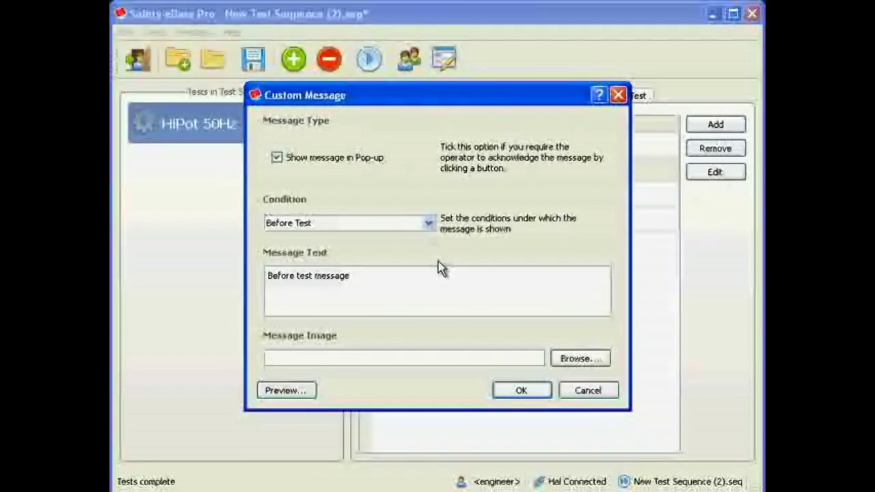
{"action": "left_click", "coordinate": [518, 393]}
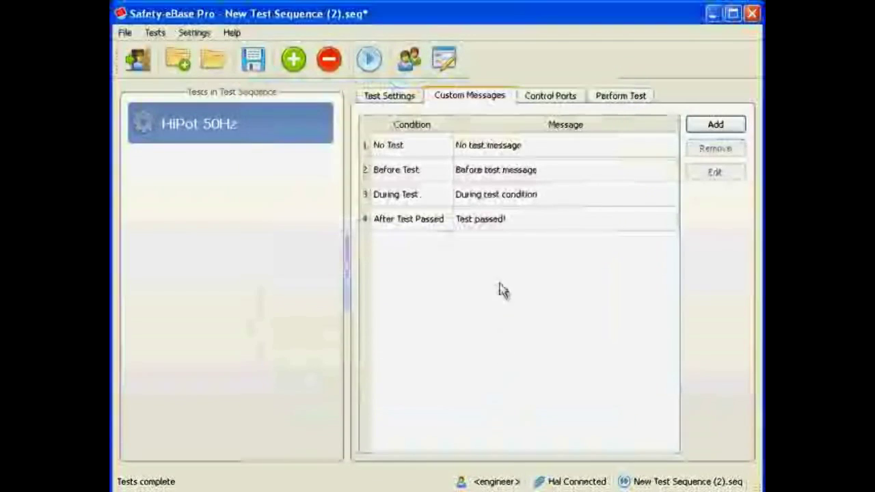
Attach the image Seaward_HAL.jpg from the Desktop to the During Test custom message and preview it
{"action": "left_click", "coordinate": [493, 195]}
{"action": "left_click", "coordinate": [718, 180]}
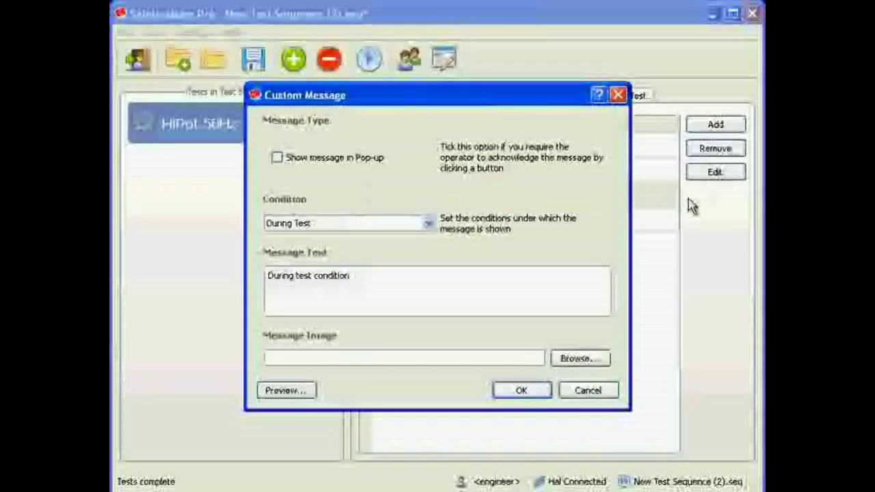
{"action": "left_click", "coordinate": [580, 359]}
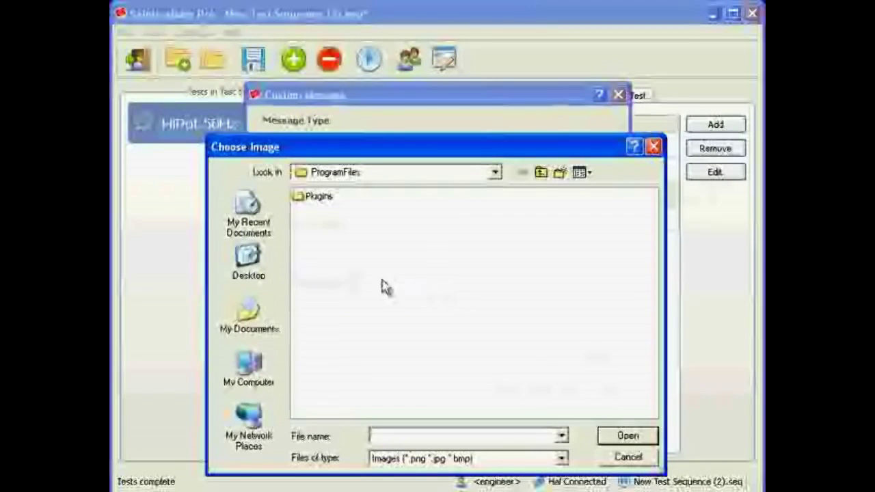
{"action": "left_click", "coordinate": [263, 272]}
{"action": "left_click", "coordinate": [328, 238]}
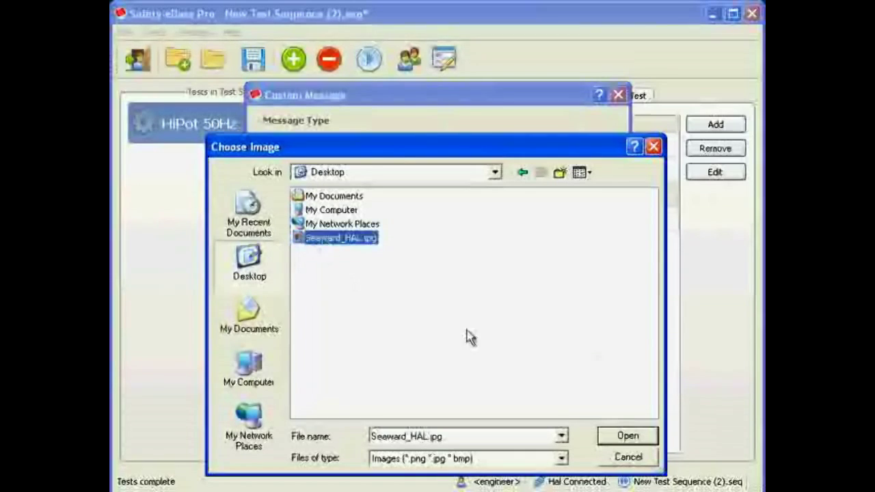
{"action": "left_click", "coordinate": [623, 436]}
{"action": "left_click", "coordinate": [297, 388]}
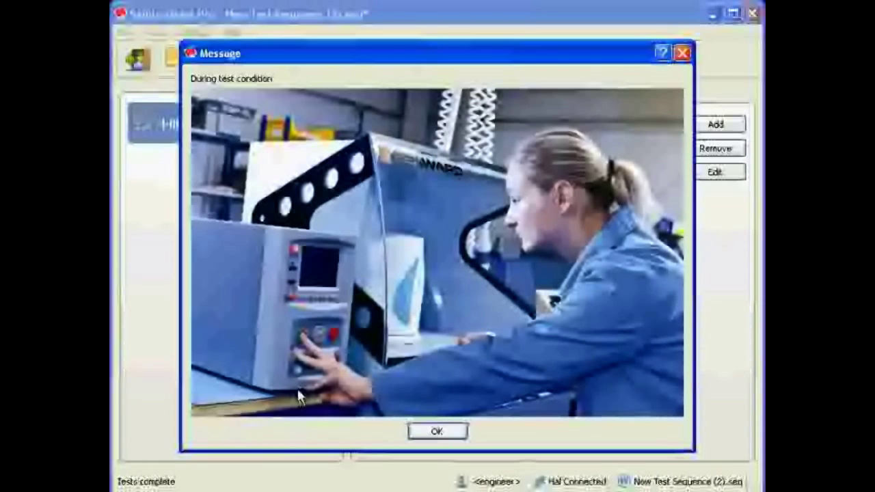
{"action": "left_click", "coordinate": [437, 429]}
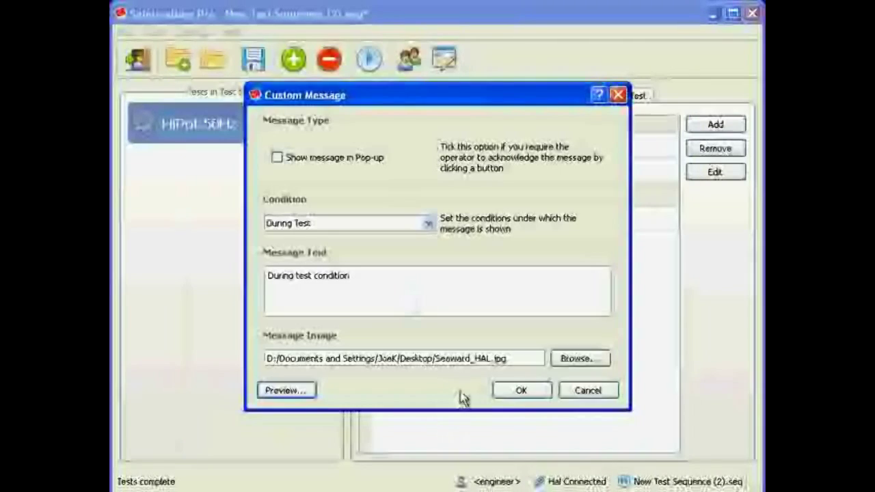
{"action": "left_click", "coordinate": [520, 390]}
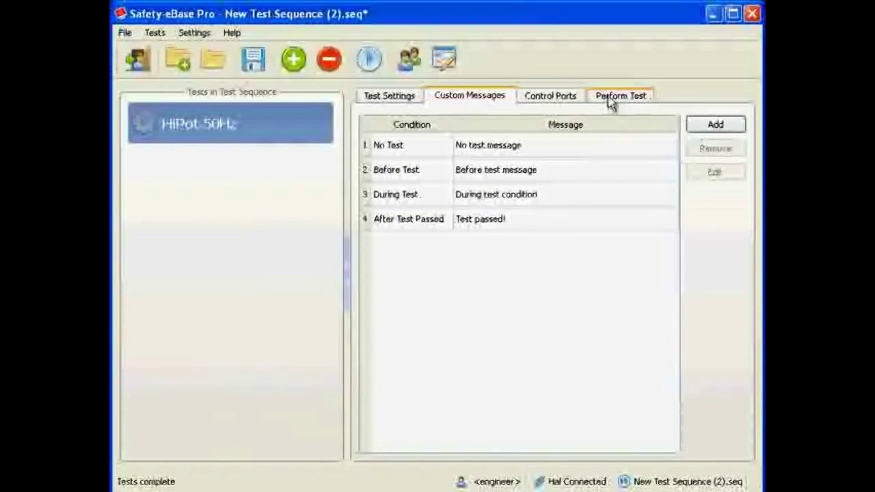
Run the HiPot 50Hz test, acknowledge the Before Test pop-up, and look over the image shown during the test
{"action": "left_click", "coordinate": [611, 101]}
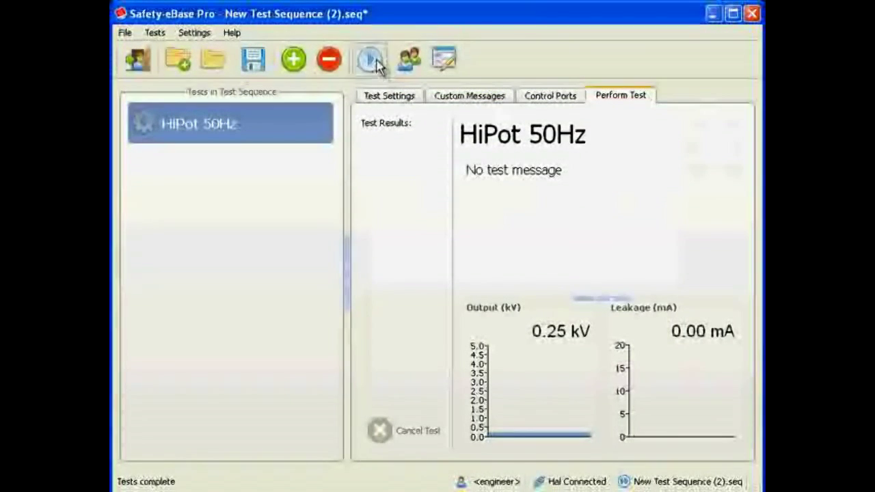
{"action": "left_click", "coordinate": [371, 60]}
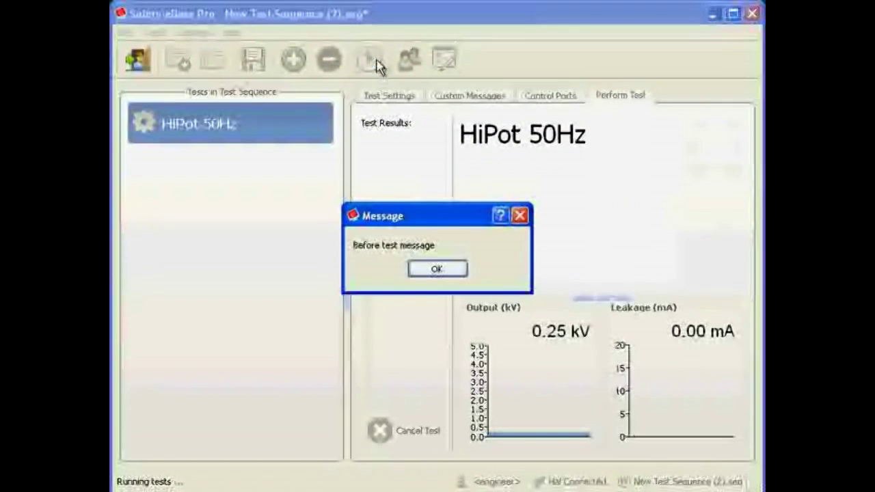
{"action": "left_click", "coordinate": [437, 270]}
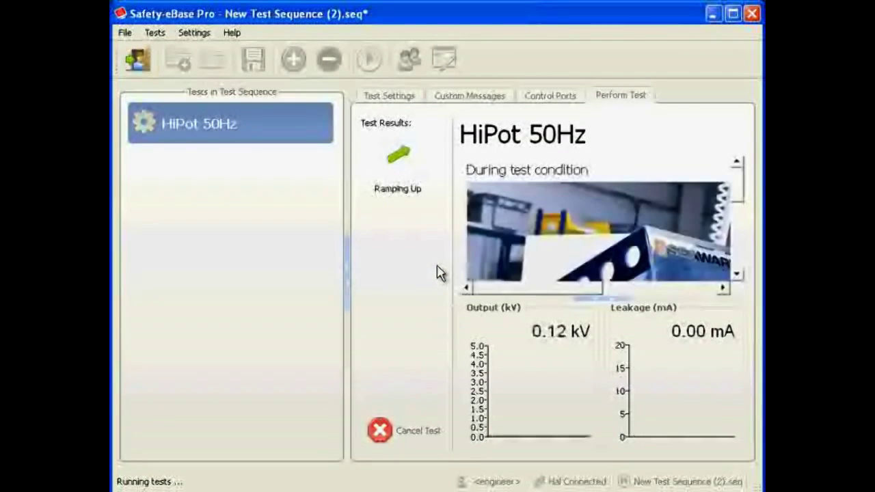
{"action": "left_click_drag", "start_coordinate": [736, 193], "coordinate": [739, 219]}
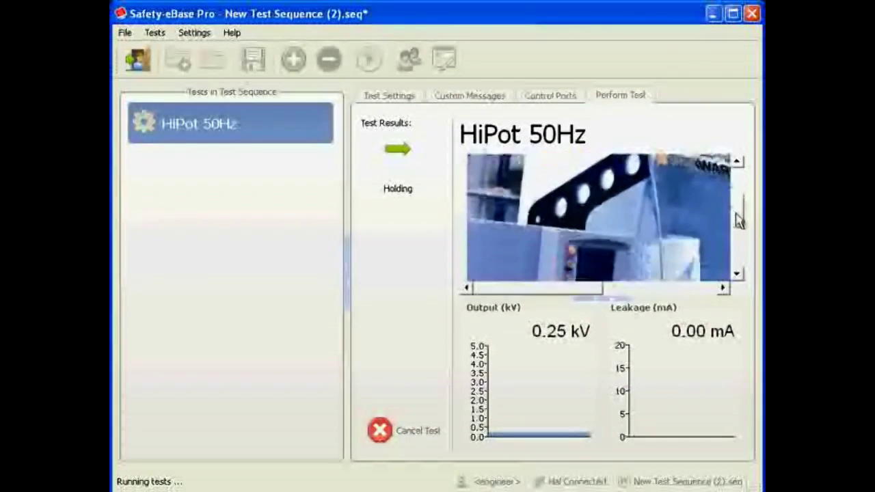
{"action": "mouse_move", "coordinate": [565, 293]}
{"action": "left_mouse_down"}
{"action": "mouse_move", "coordinate": [655, 295]}
{"action": "mouse_move", "coordinate": [572, 292]}
{"action": "left_mouse_up"}
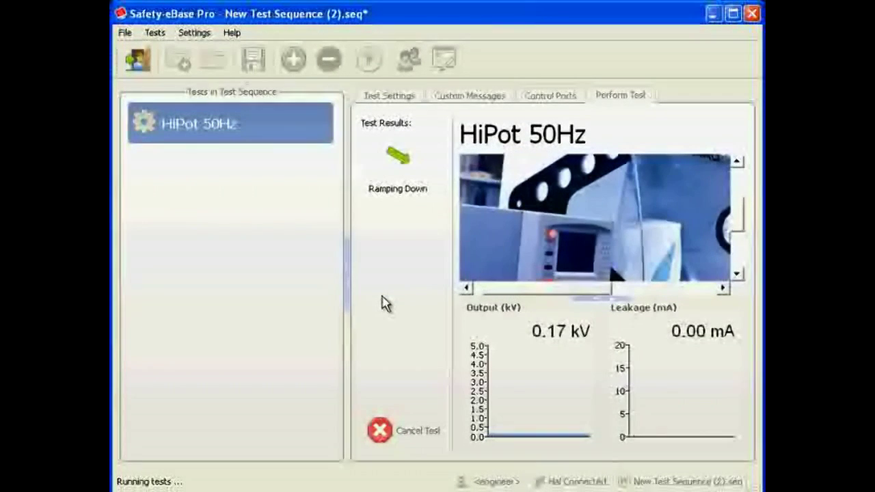